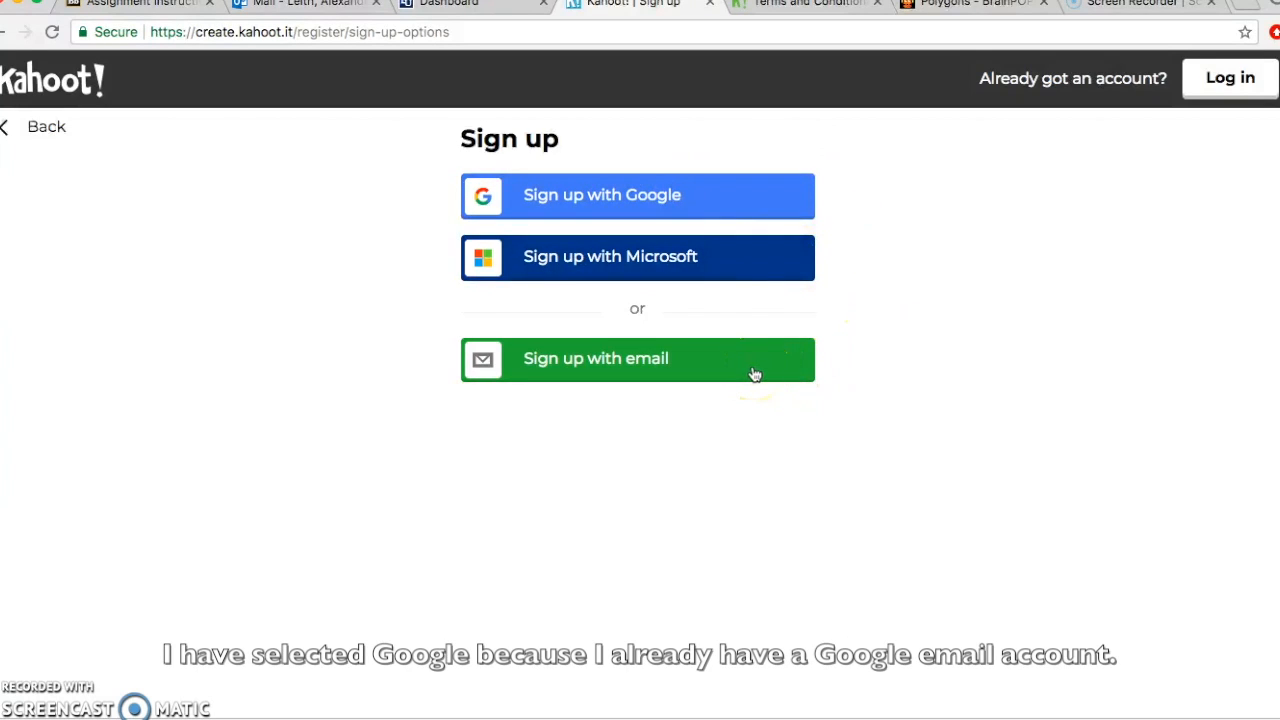
Step: Sign up for Kahoot! using an existing Google account
{"action": "left_click", "coordinate": [737, 204]}
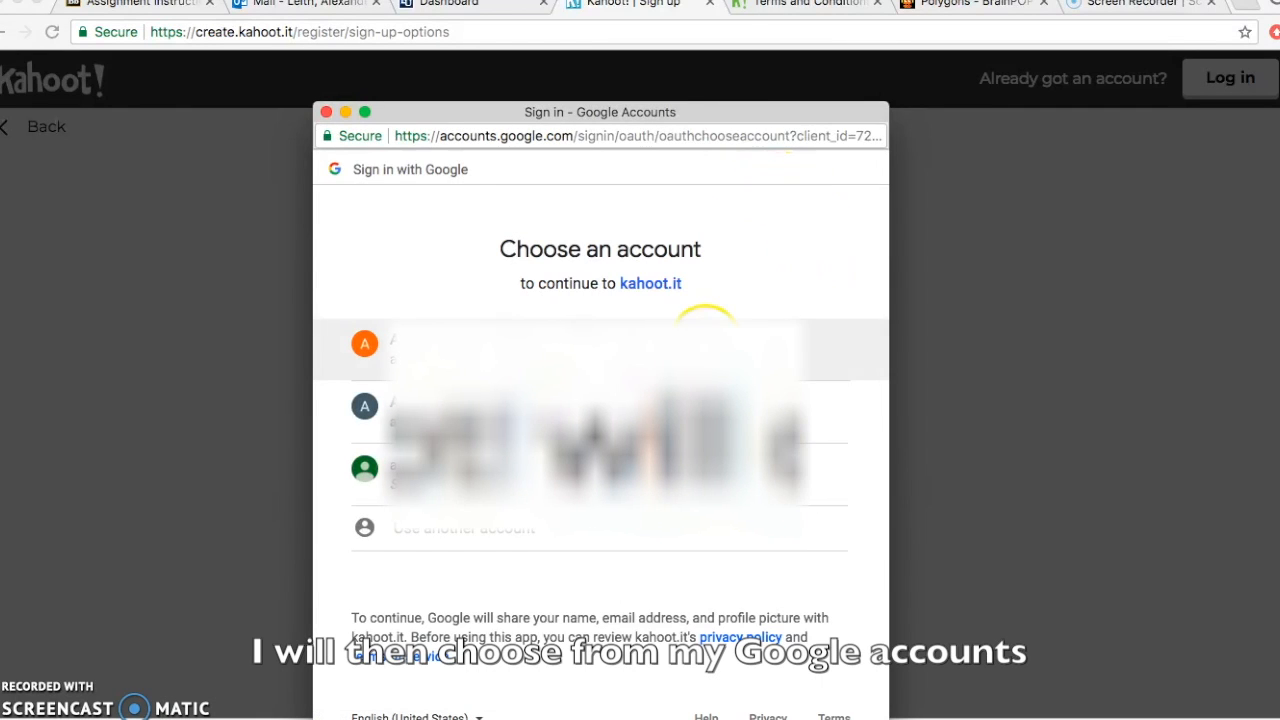
{"action": "left_click", "coordinate": [592, 345]}
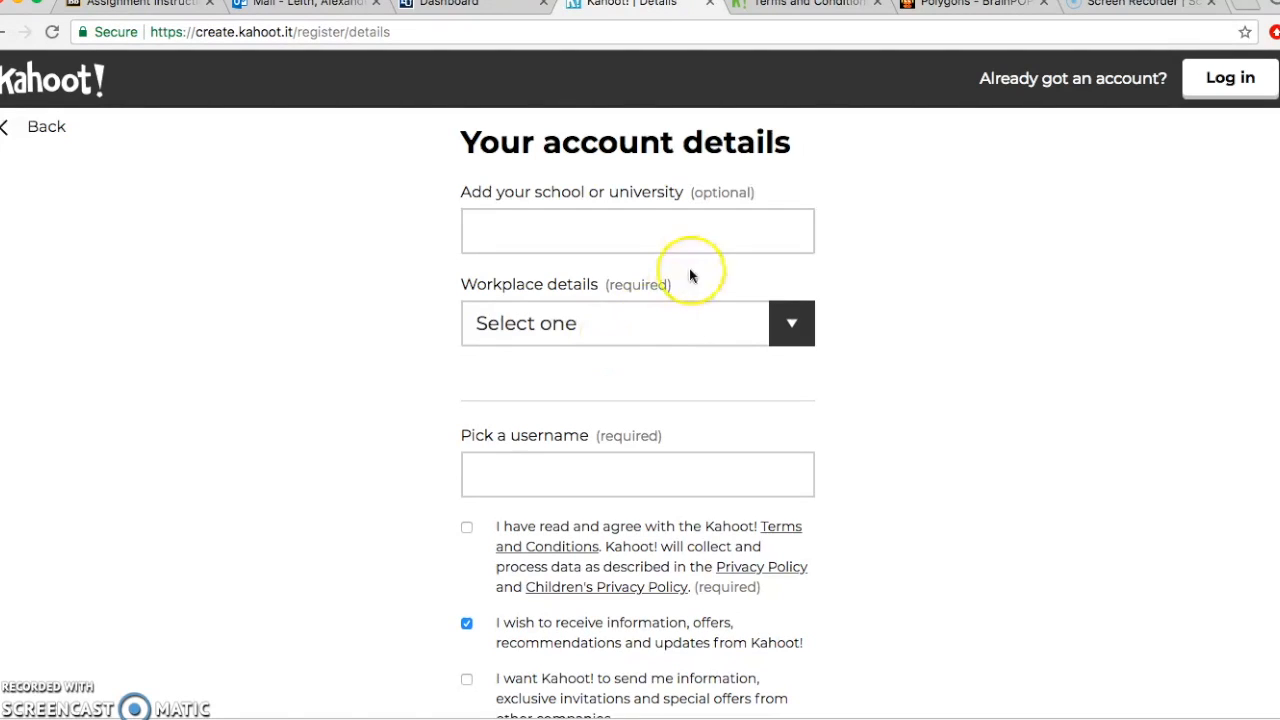
Step: Set the school to Mayo Elementary School and the workplace to School
{"action": "left_click", "coordinate": [659, 225]}
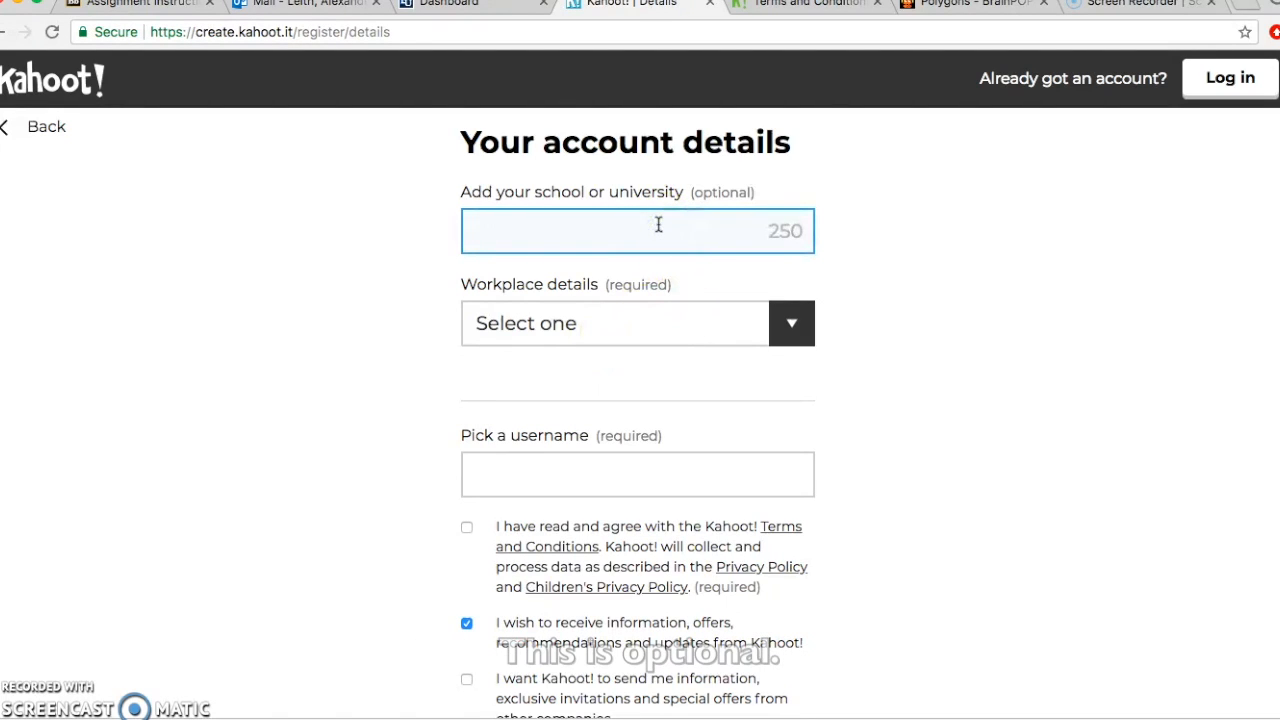
{"action": "type", "text": "Mayo Elementary School"}
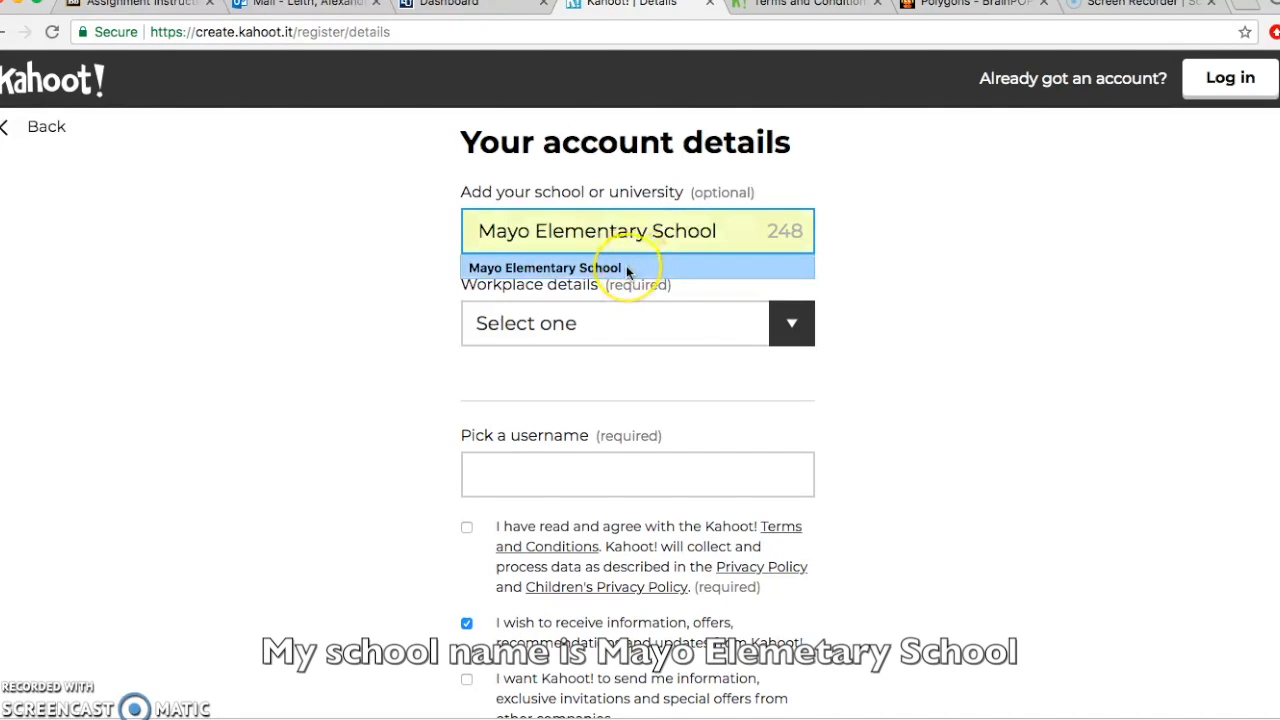
{"action": "left_click", "coordinate": [627, 268]}
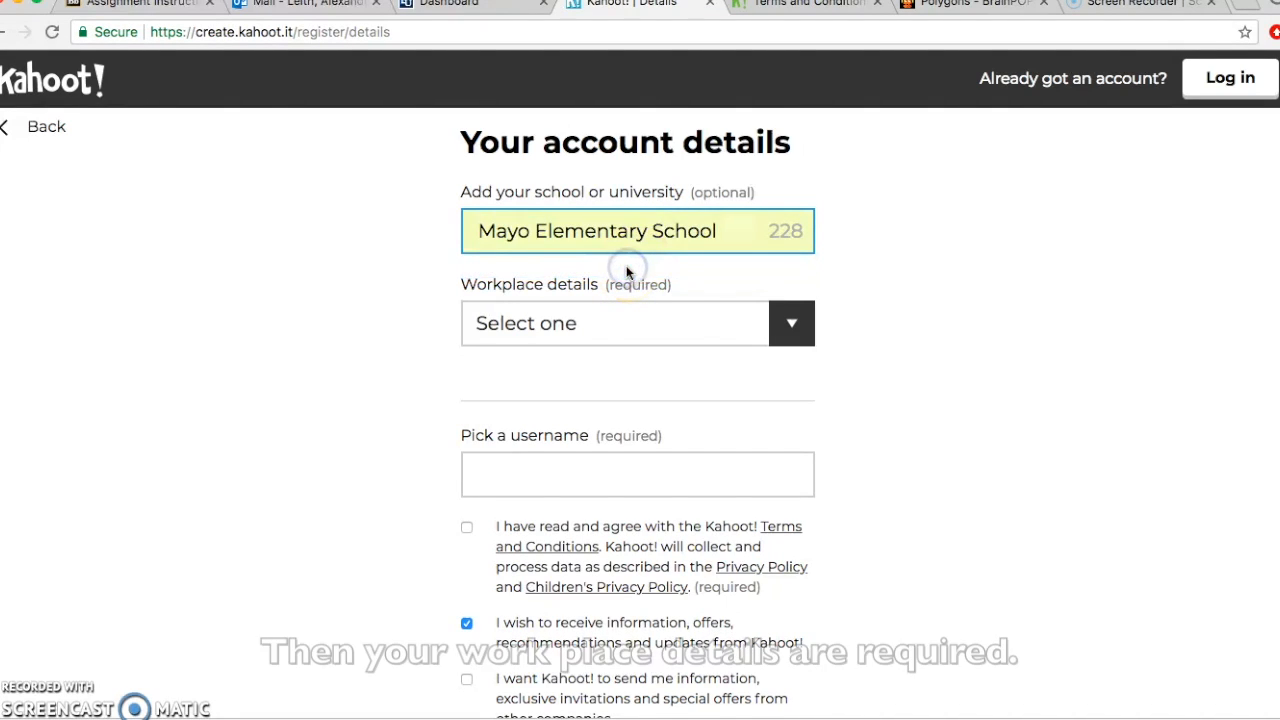
{"action": "left_click", "coordinate": [789, 329]}
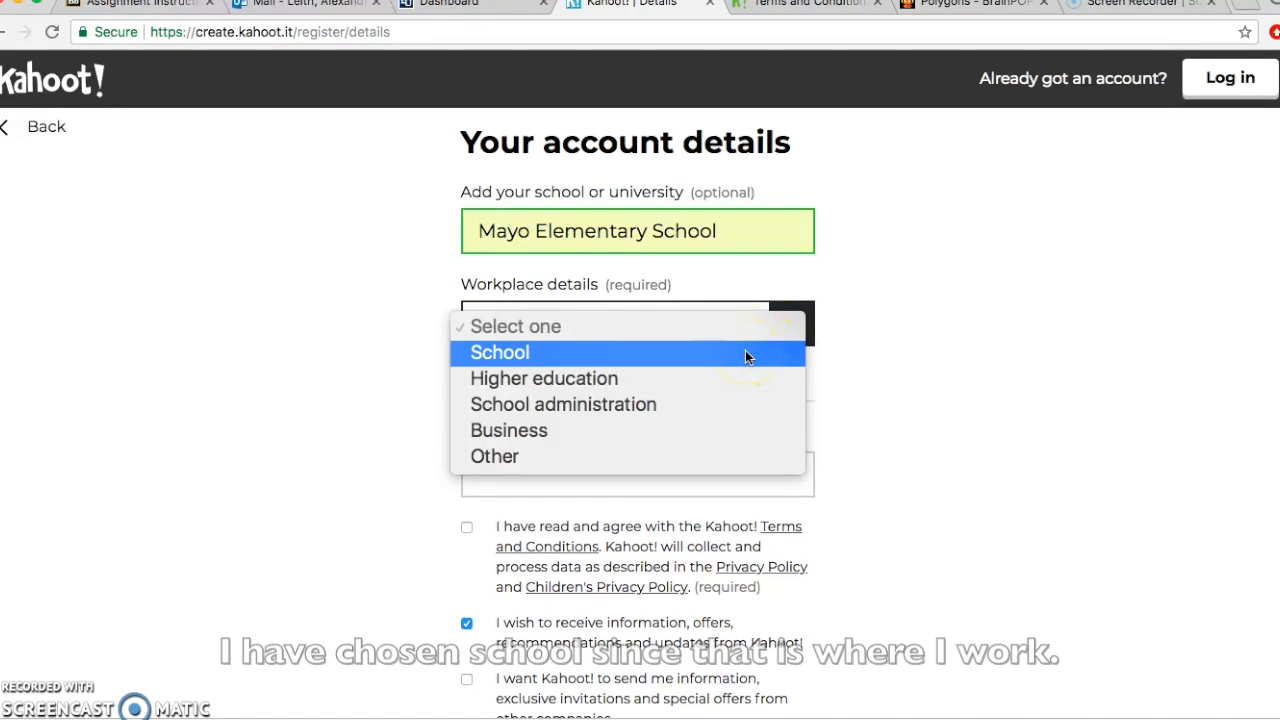
{"action": "left_click", "coordinate": [745, 352]}
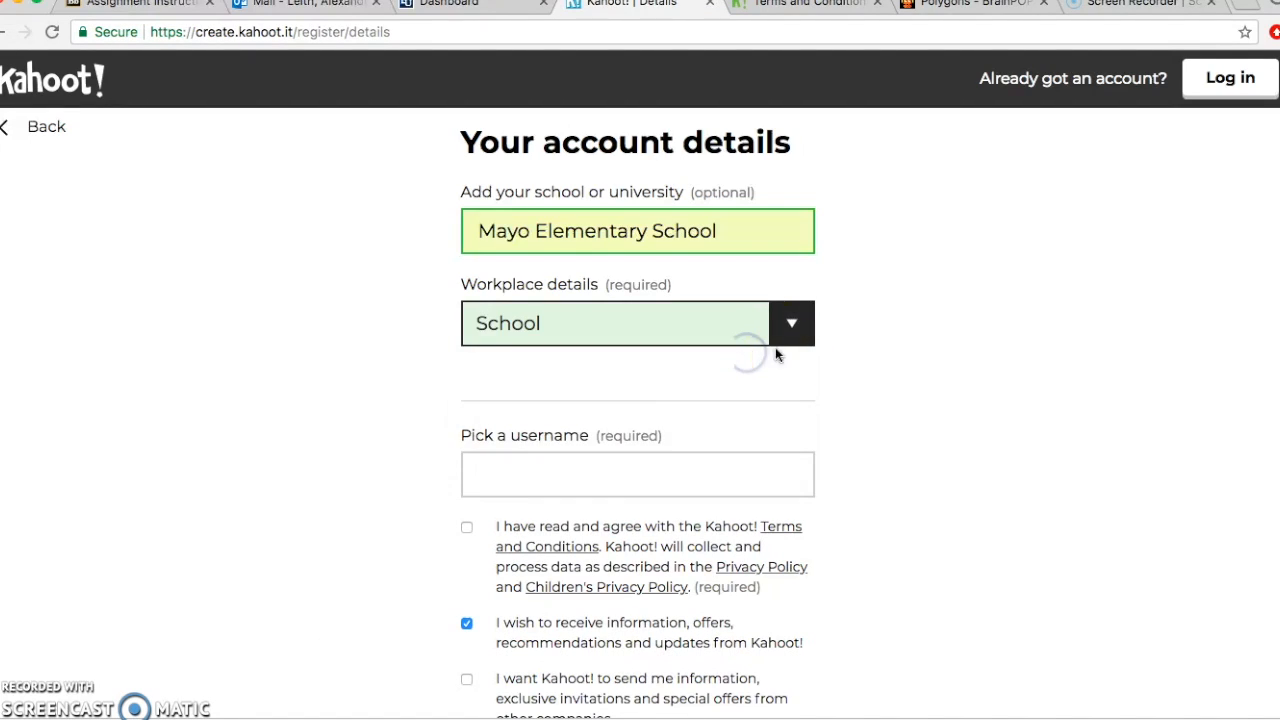
Step: Choose a suggested username and decline the Kahoot information and offers emails
{"action": "left_click", "coordinate": [693, 475]}
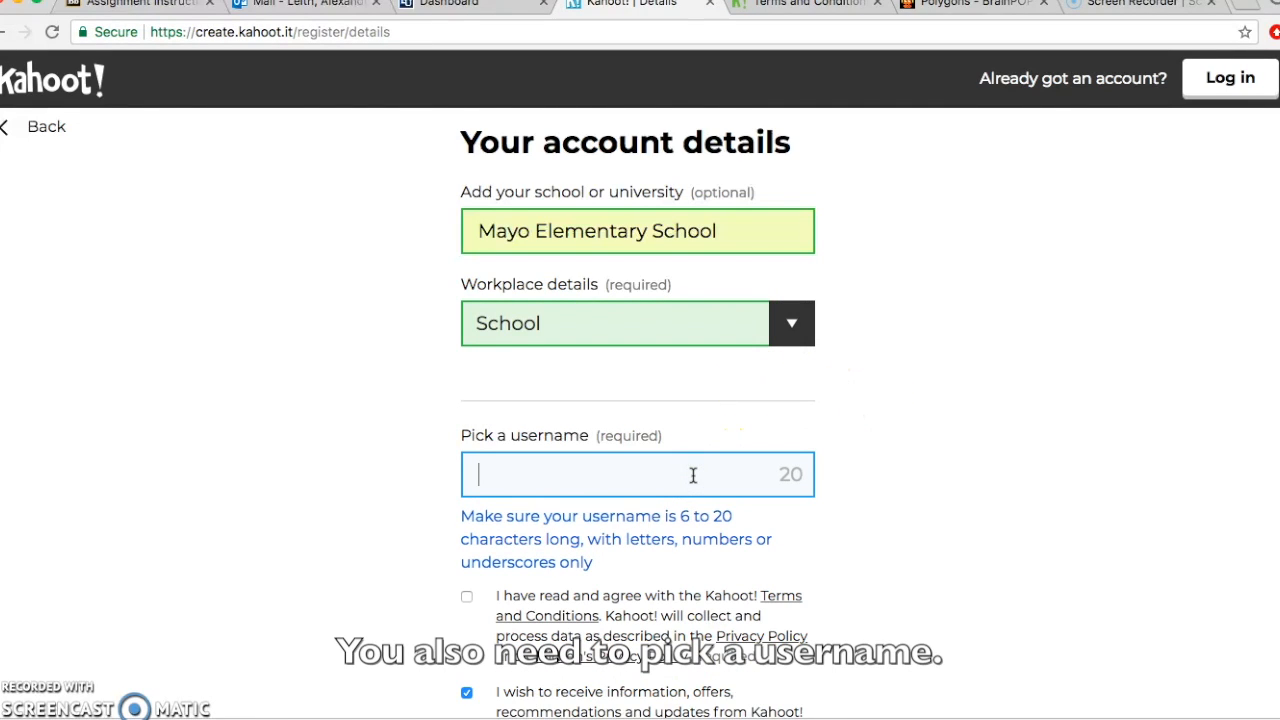
{"action": "type", "text": "Mr"}
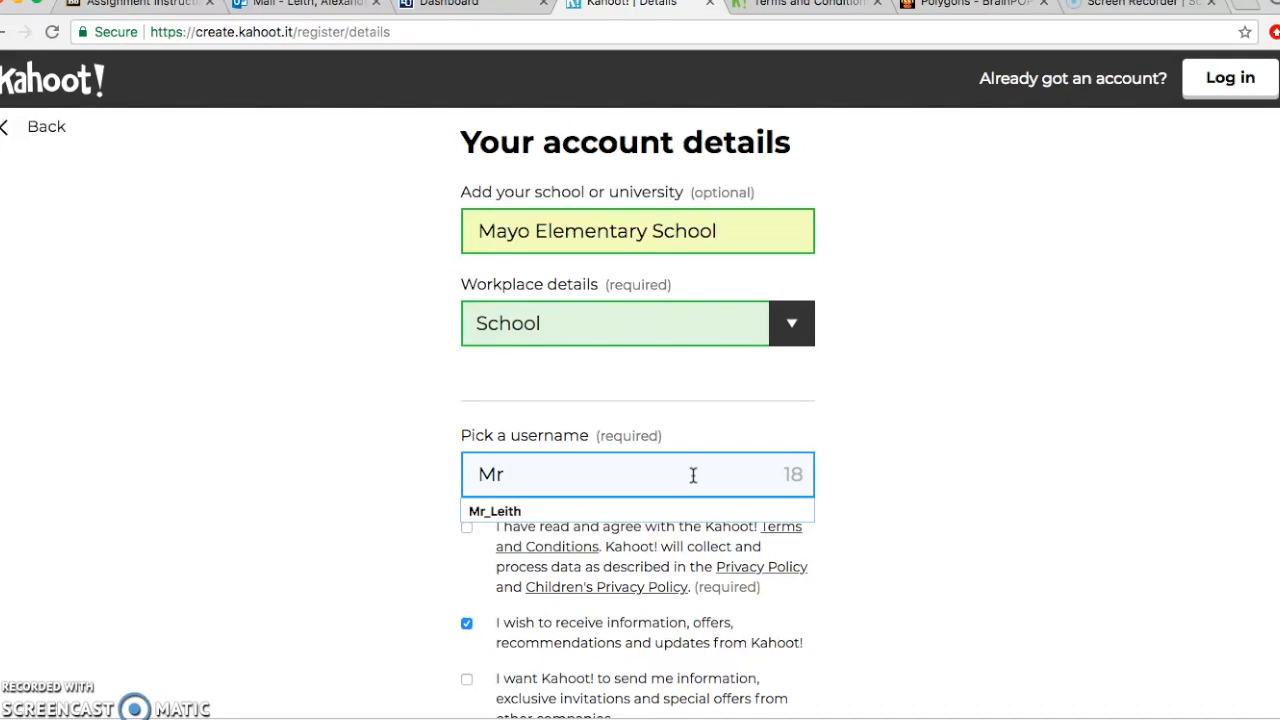
{"action": "type", "text": "_Leith"}
{"action": "left_click", "coordinate": [686, 508]}
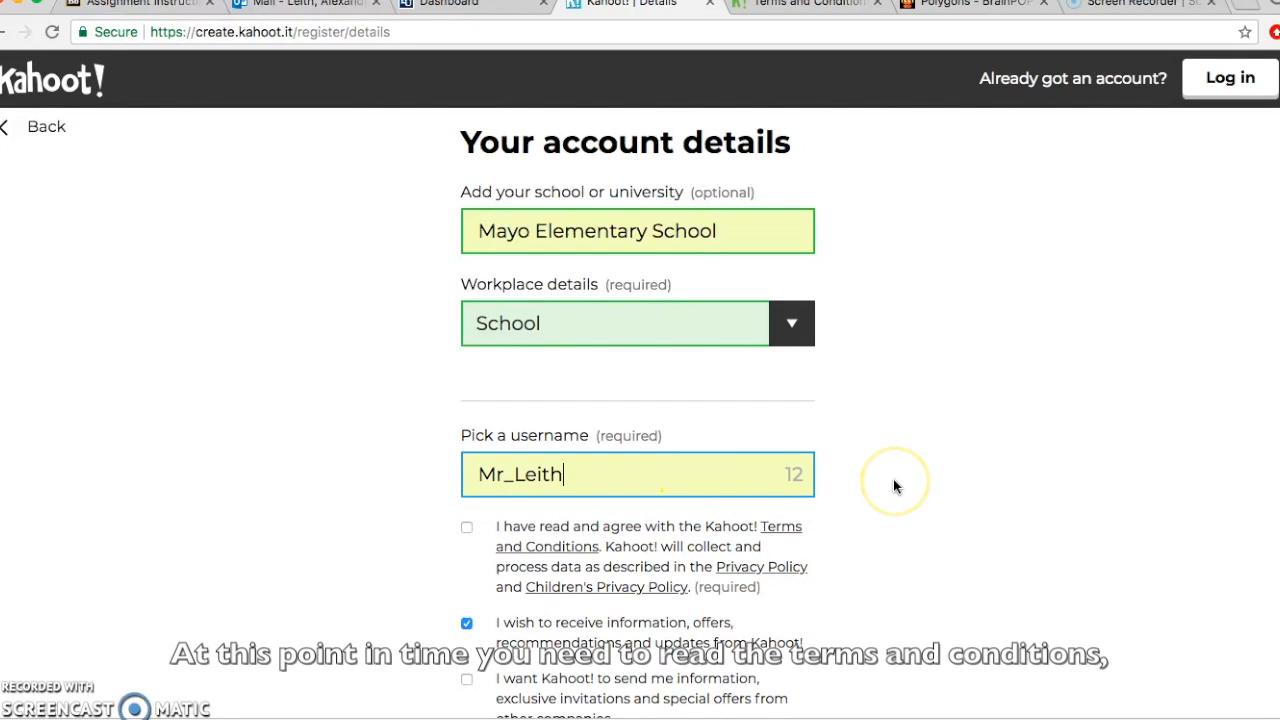
{"action": "scroll", "coordinate": [895, 487], "scroll_direction": "down", "scroll_amount": 2}
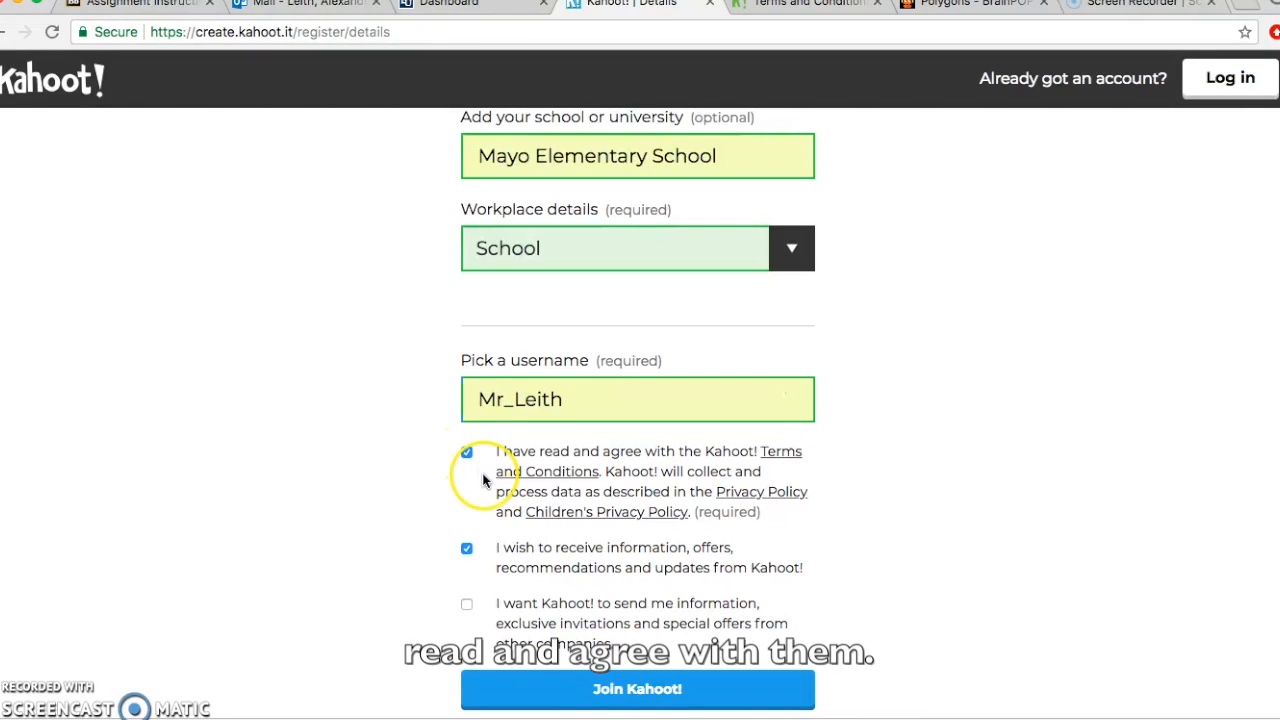
{"action": "left_click", "coordinate": [467, 549]}
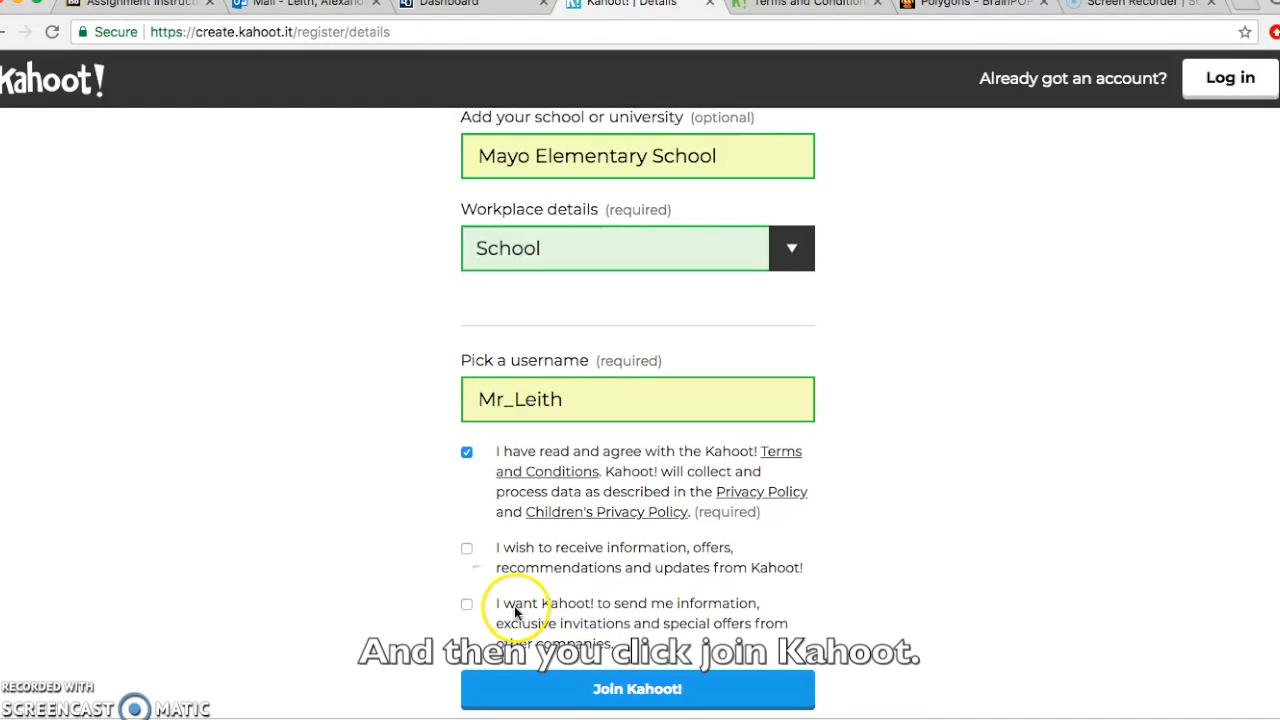
{"action": "scroll", "coordinate": [838, 610], "scroll_direction": "down", "scroll_amount": 2}
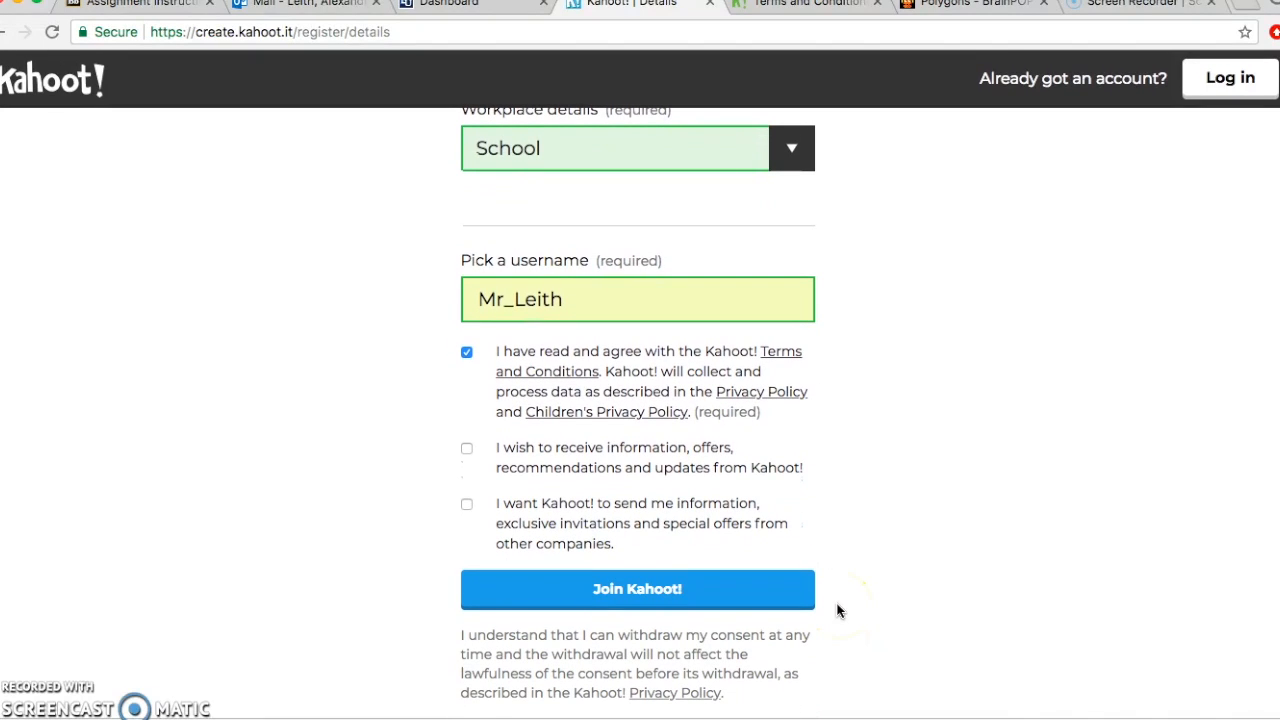
Step: Join Kahoot!, decline personalisation, browse the Discover page, then go to Create
{"action": "left_click", "coordinate": [757, 596]}
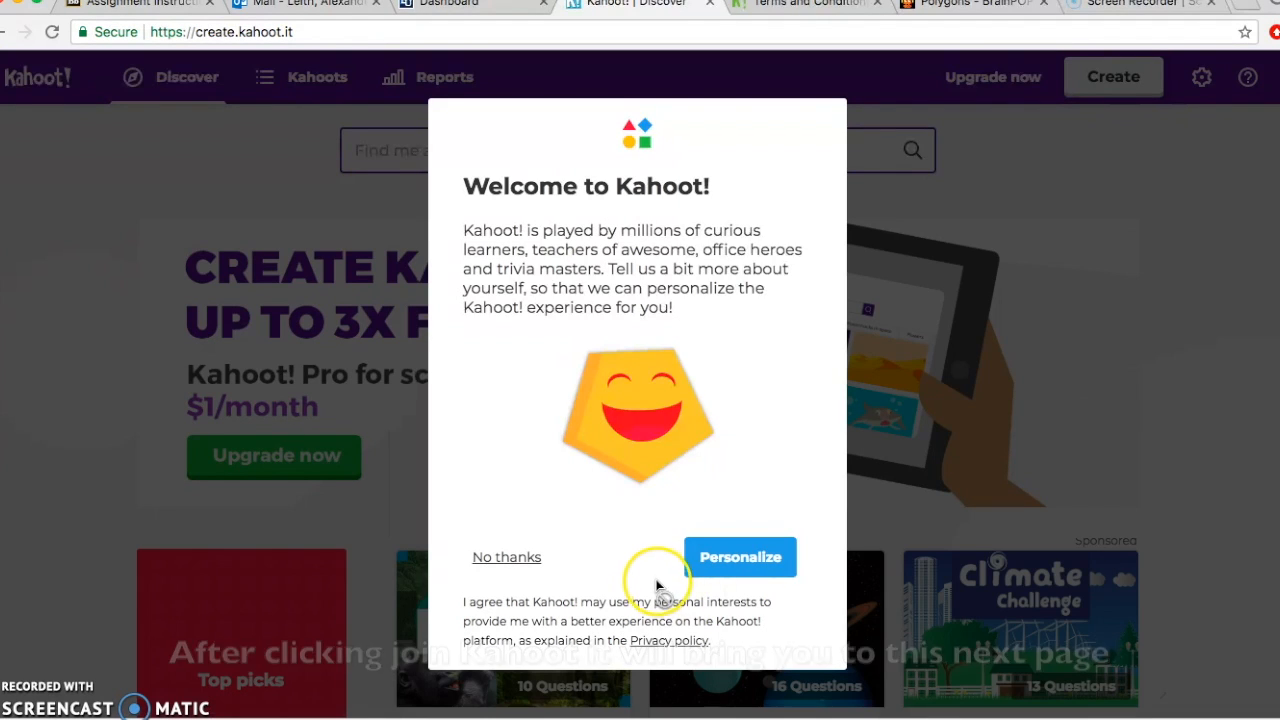
{"action": "left_click", "coordinate": [519, 560]}
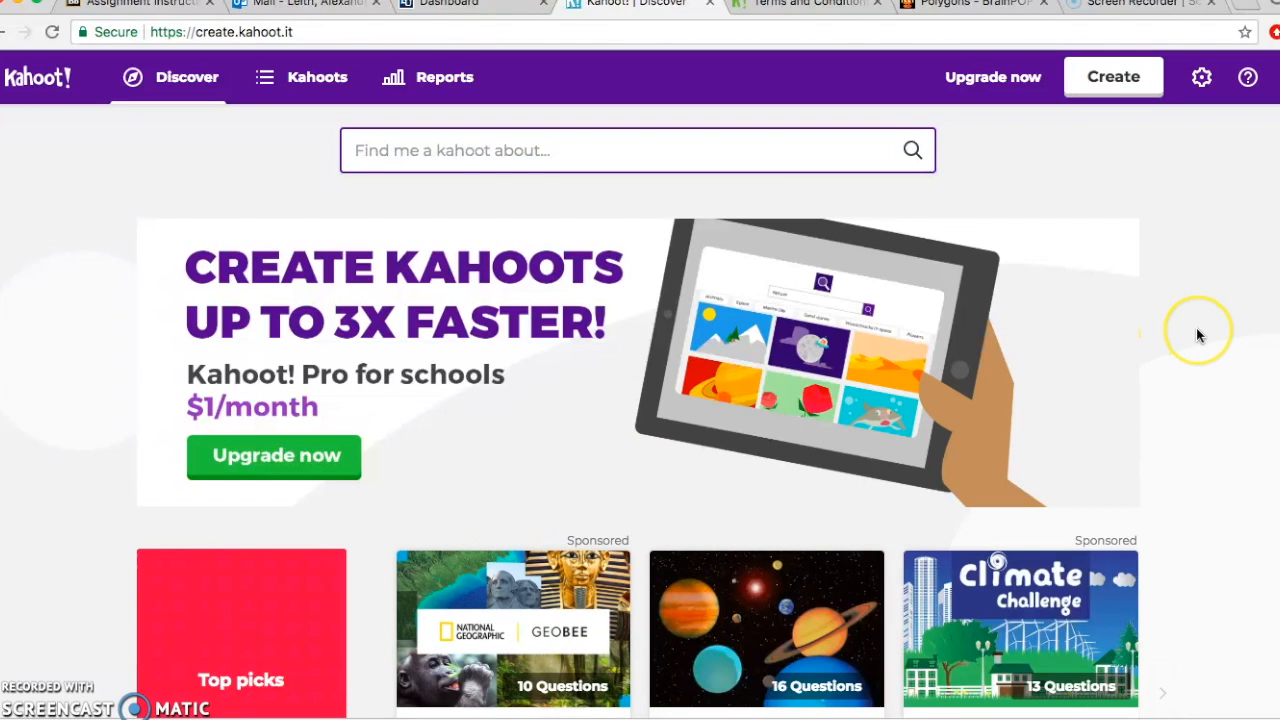
{"action": "scroll", "coordinate": [1198, 332], "scroll_direction": "down", "scroll_amount": 2}
{"action": "scroll", "coordinate": [1197, 333], "scroll_direction": "down", "scroll_amount": 5}
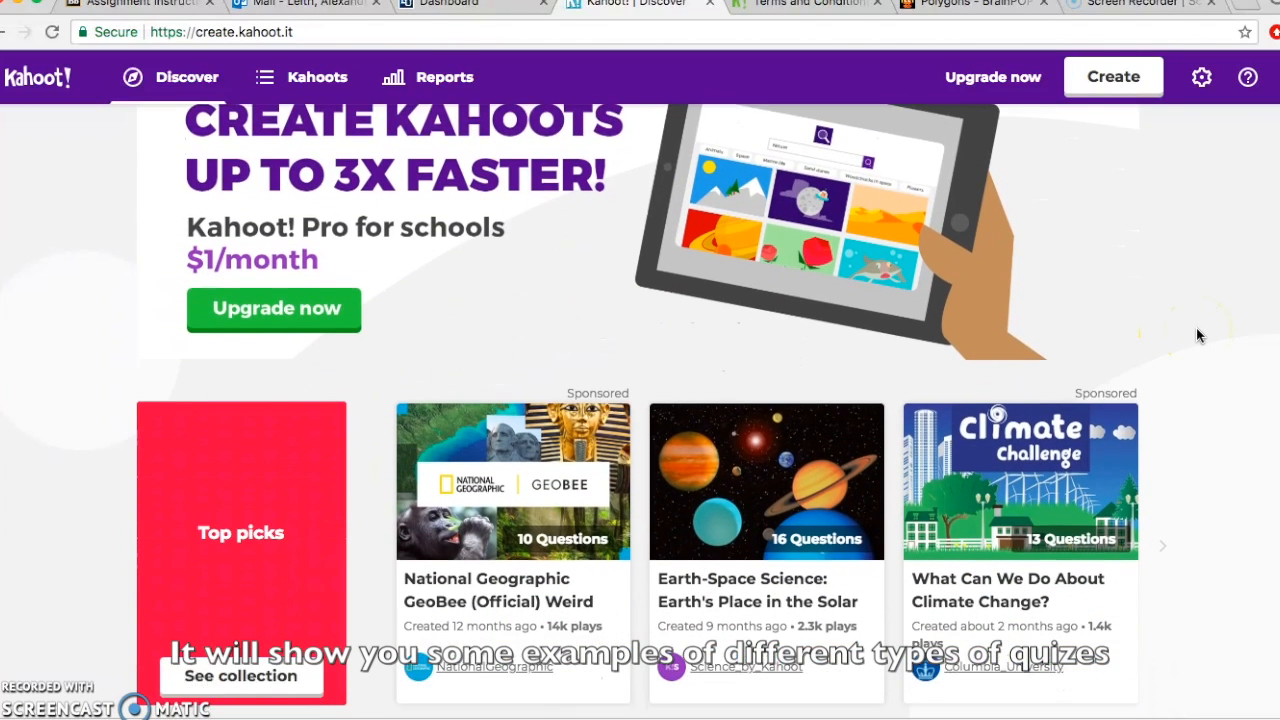
{"action": "scroll", "coordinate": [1198, 335], "scroll_direction": "down", "scroll_amount": 5}
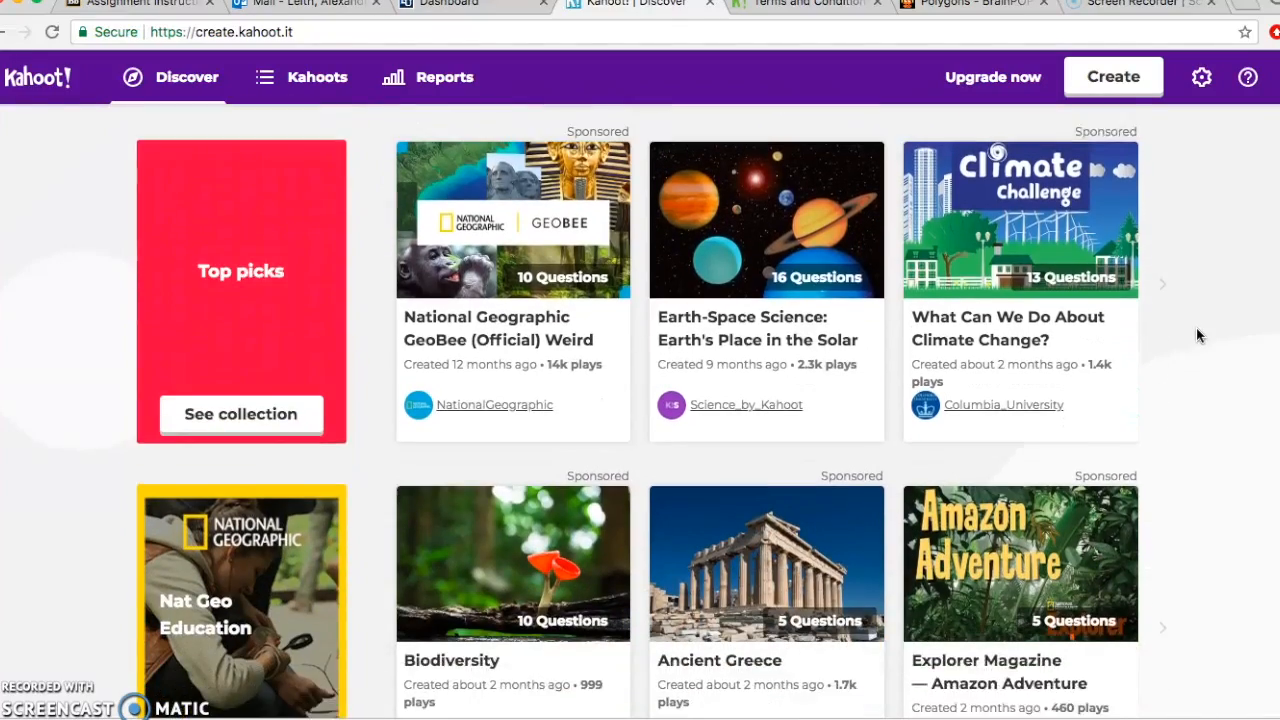
{"action": "scroll", "coordinate": [1198, 335], "scroll_direction": "up", "scroll_amount": 9}
{"action": "scroll", "coordinate": [1196, 327], "scroll_direction": "up", "scroll_amount": 2}
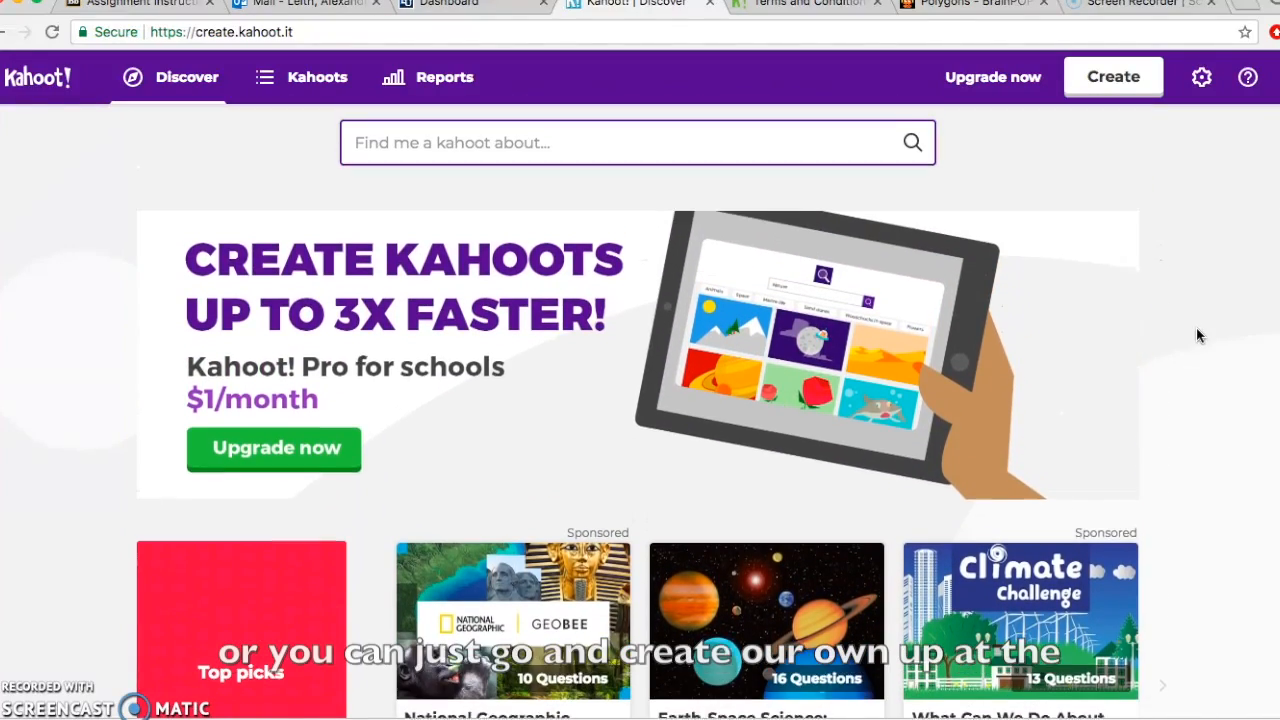
{"action": "left_click", "coordinate": [1110, 82]}
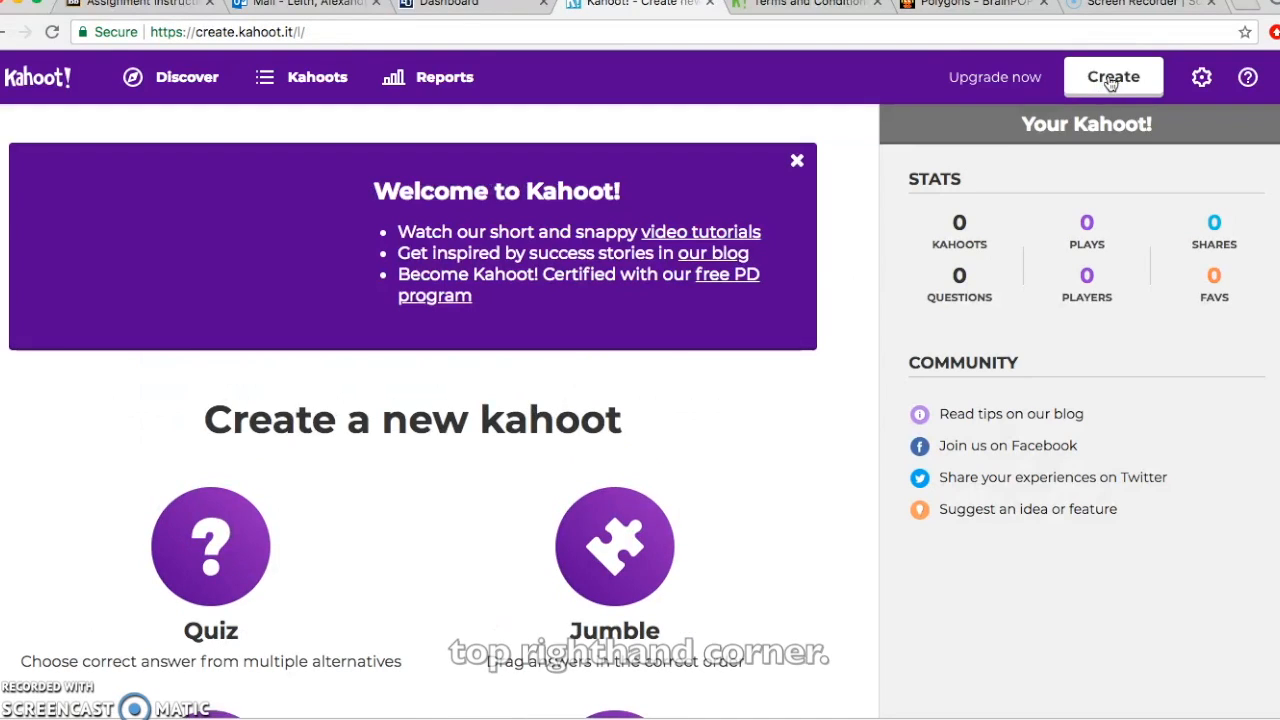
Step: Choose the Quiz type for the new kahoot
{"action": "scroll", "coordinate": [854, 254], "scroll_direction": "down", "scroll_amount": 3}
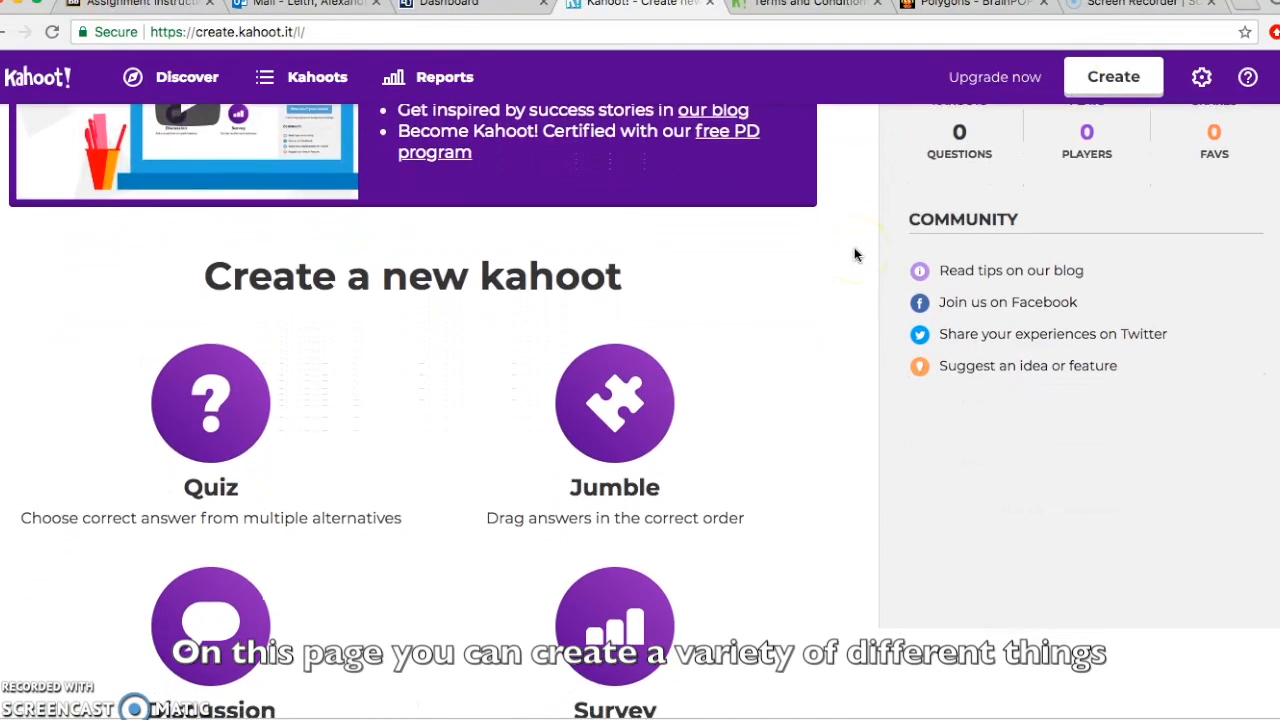
{"action": "scroll", "coordinate": [854, 254], "scroll_direction": "down", "scroll_amount": 2}
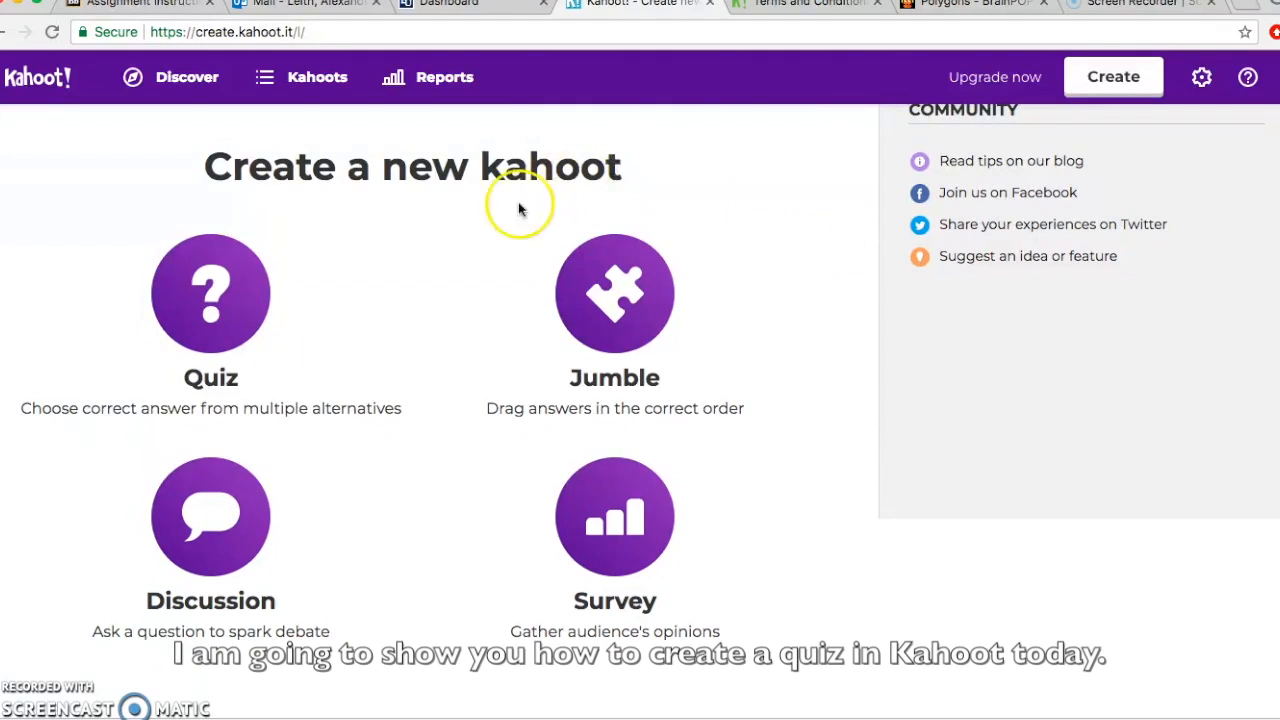
{"action": "left_click", "coordinate": [222, 308]}
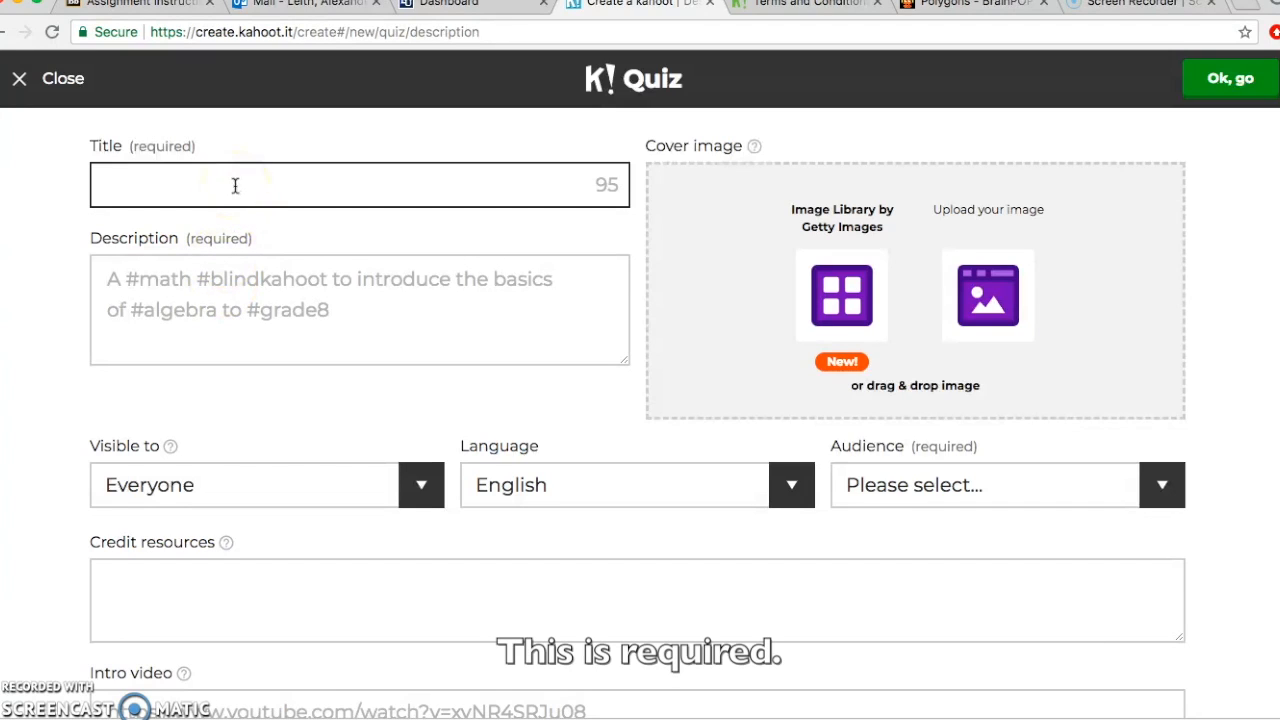
Step: Title the quiz 'Geometry', describe it as 'A quiz of second grade geometry terms', dismiss the tip
{"action": "type", "text": "Geo"}
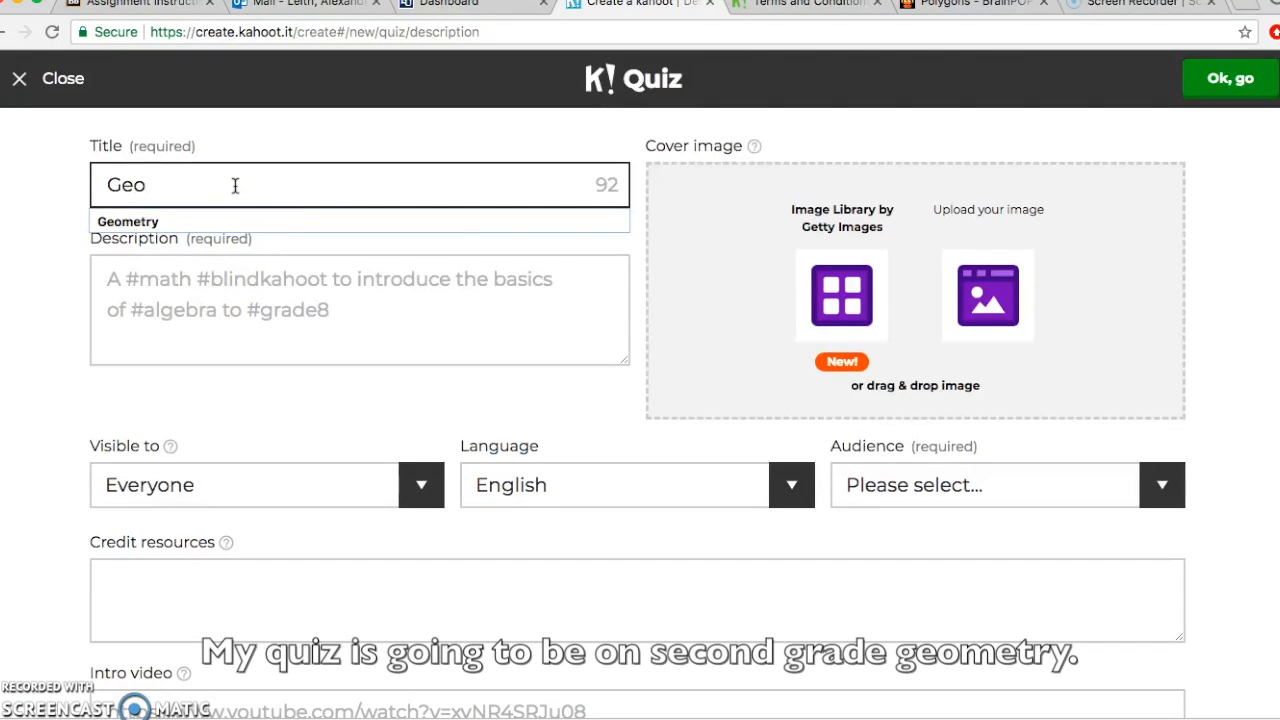
{"action": "type", "text": "metr"}
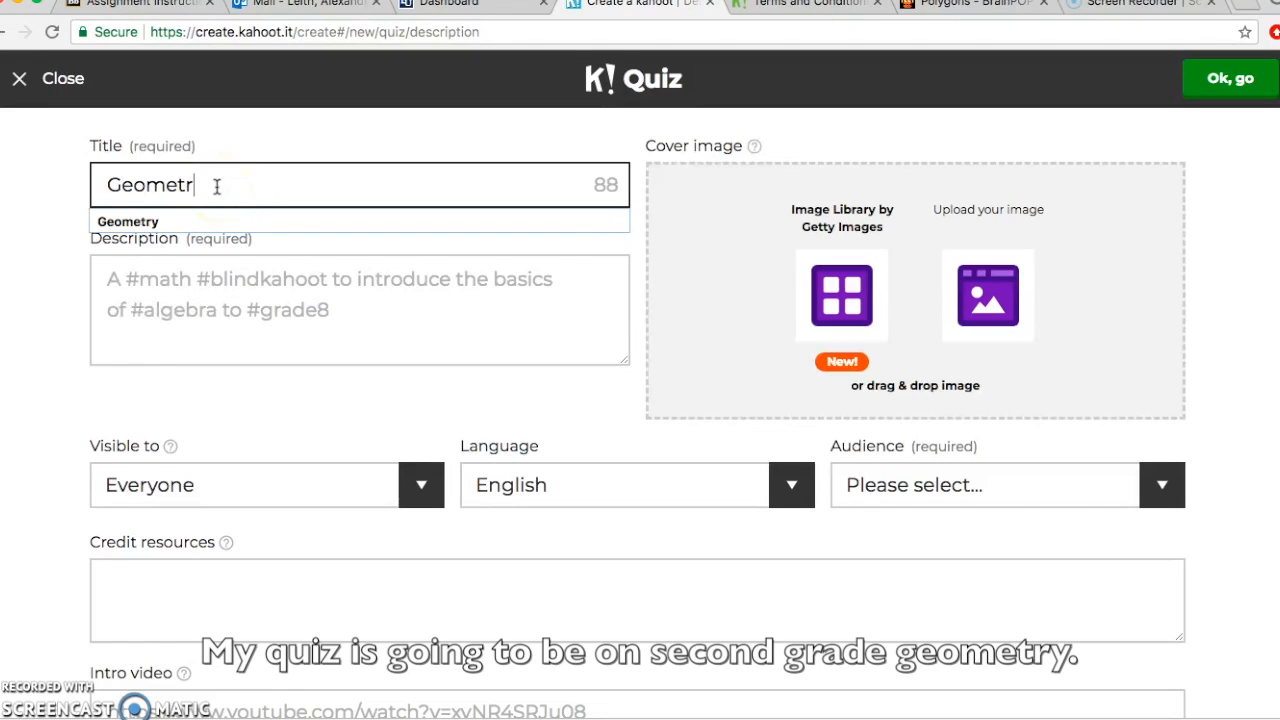
{"action": "type", "text": "y"}
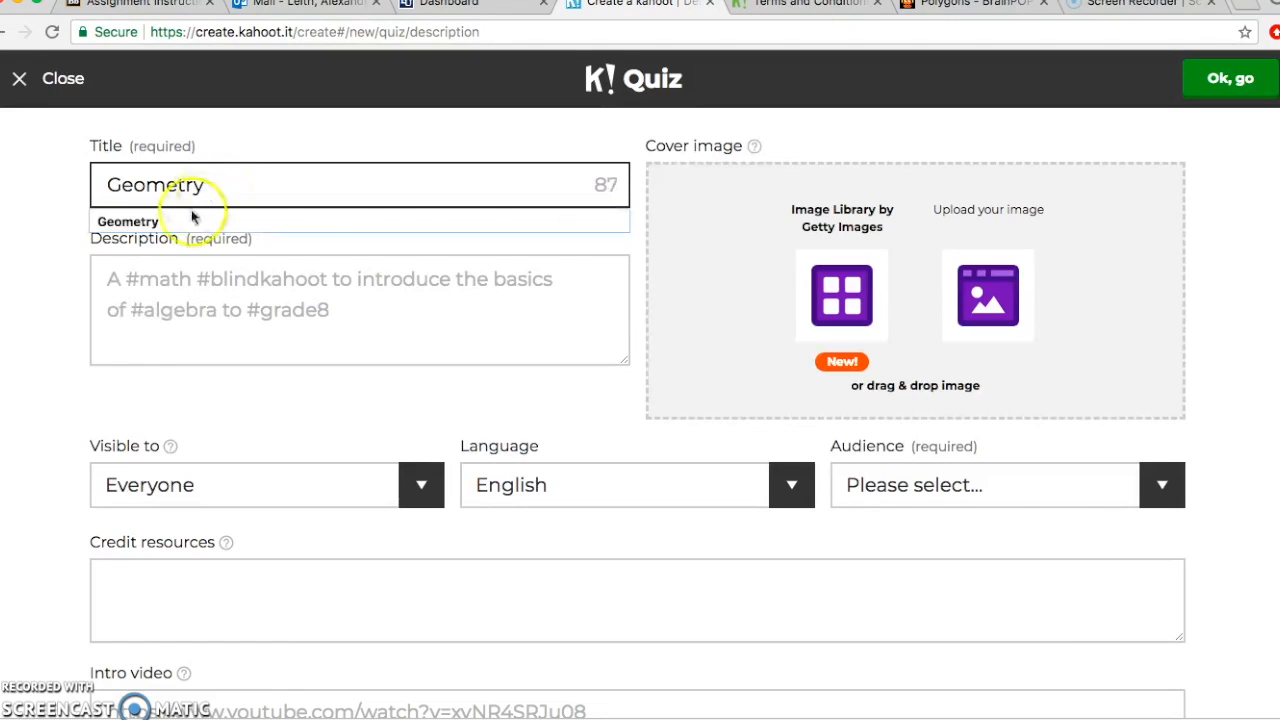
{"action": "left_click", "coordinate": [189, 221]}
{"action": "left_click", "coordinate": [260, 288]}
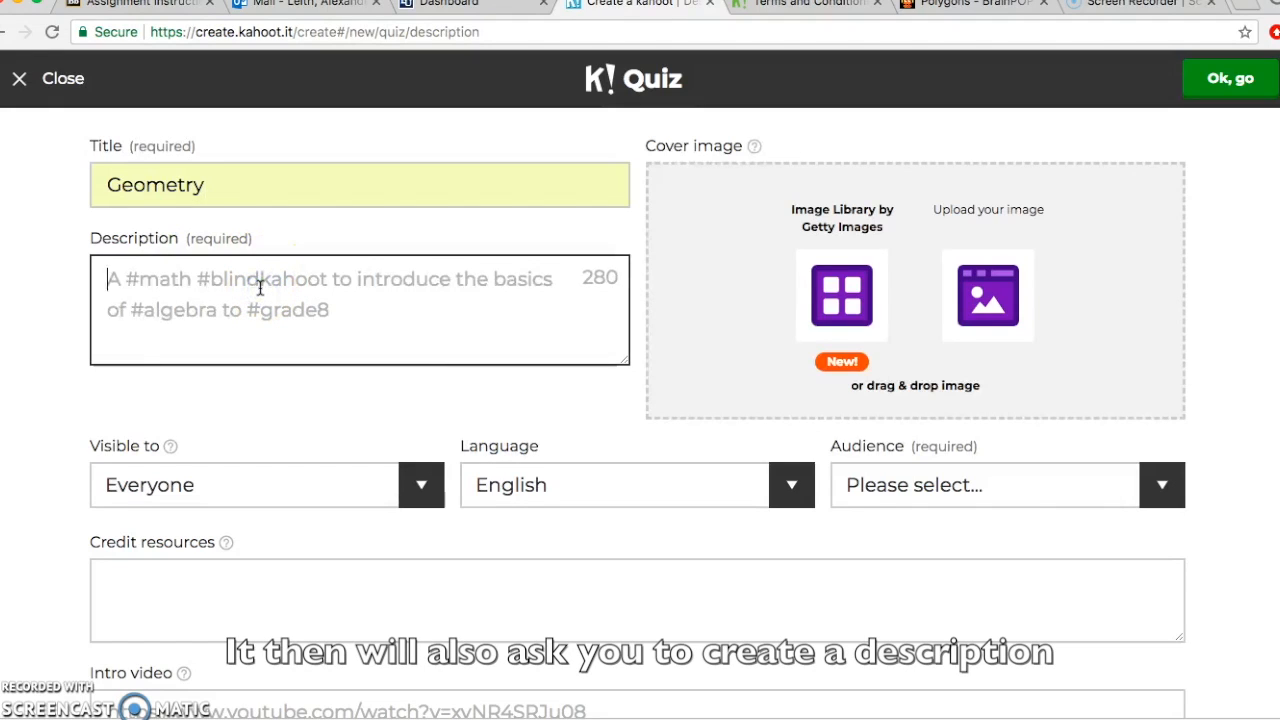
{"action": "type", "text": "A "}
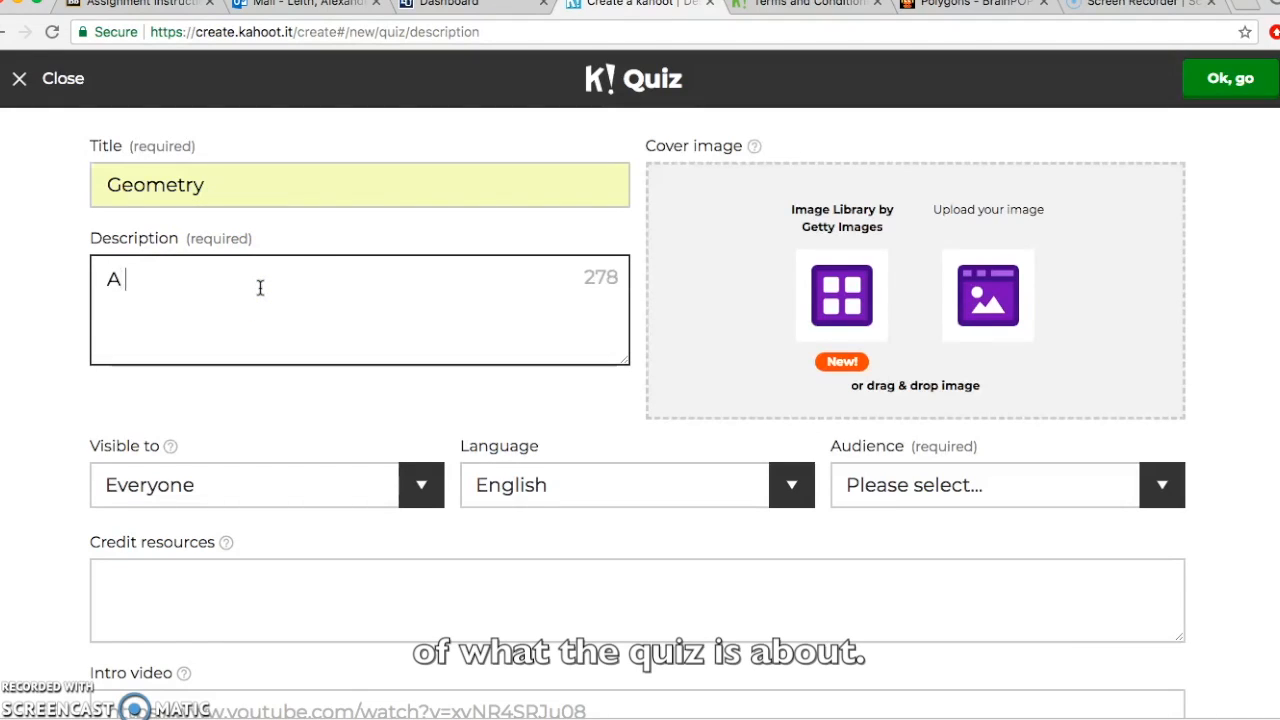
{"action": "type", "text": "quiz "}
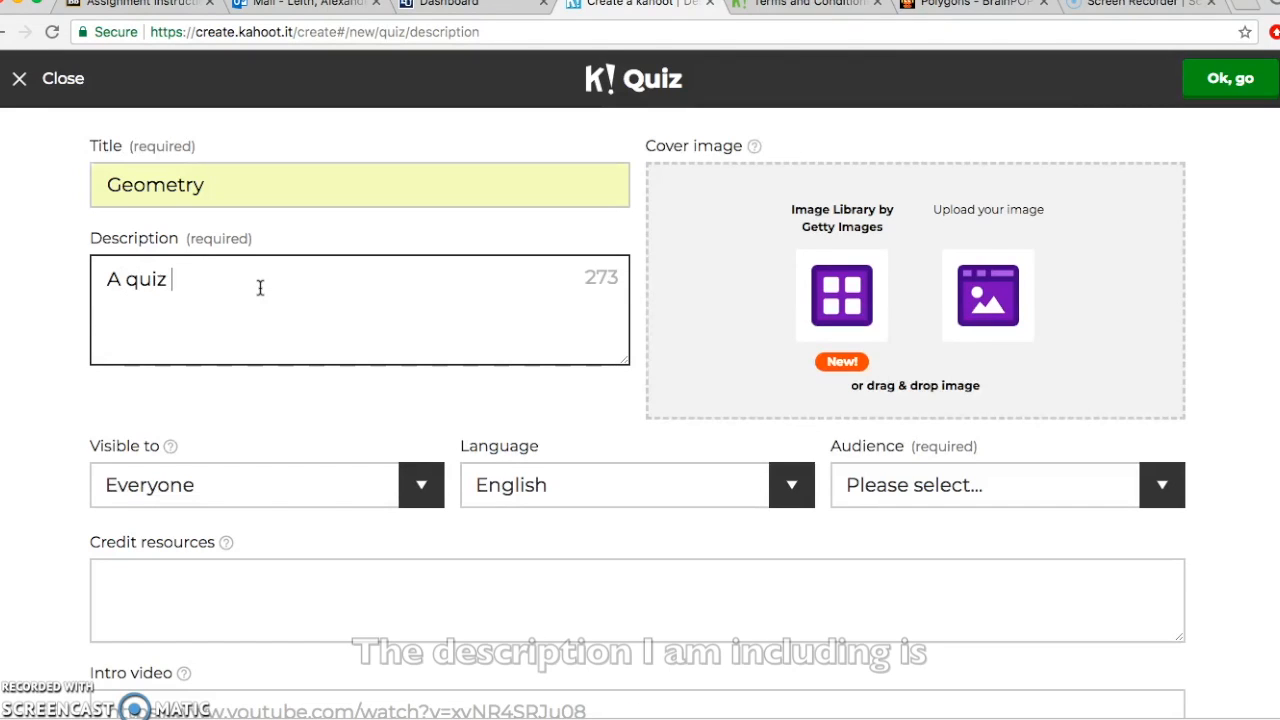
{"action": "type", "text": "of"}
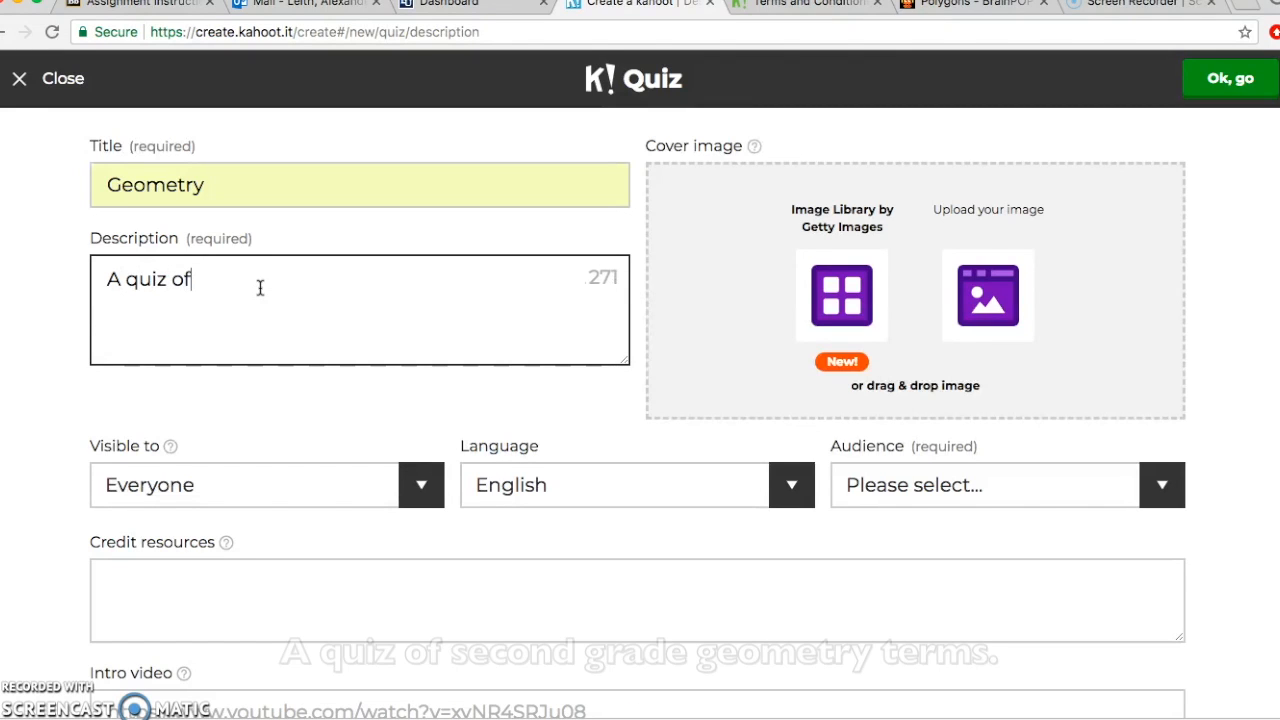
{"action": "type", "text": " second"}
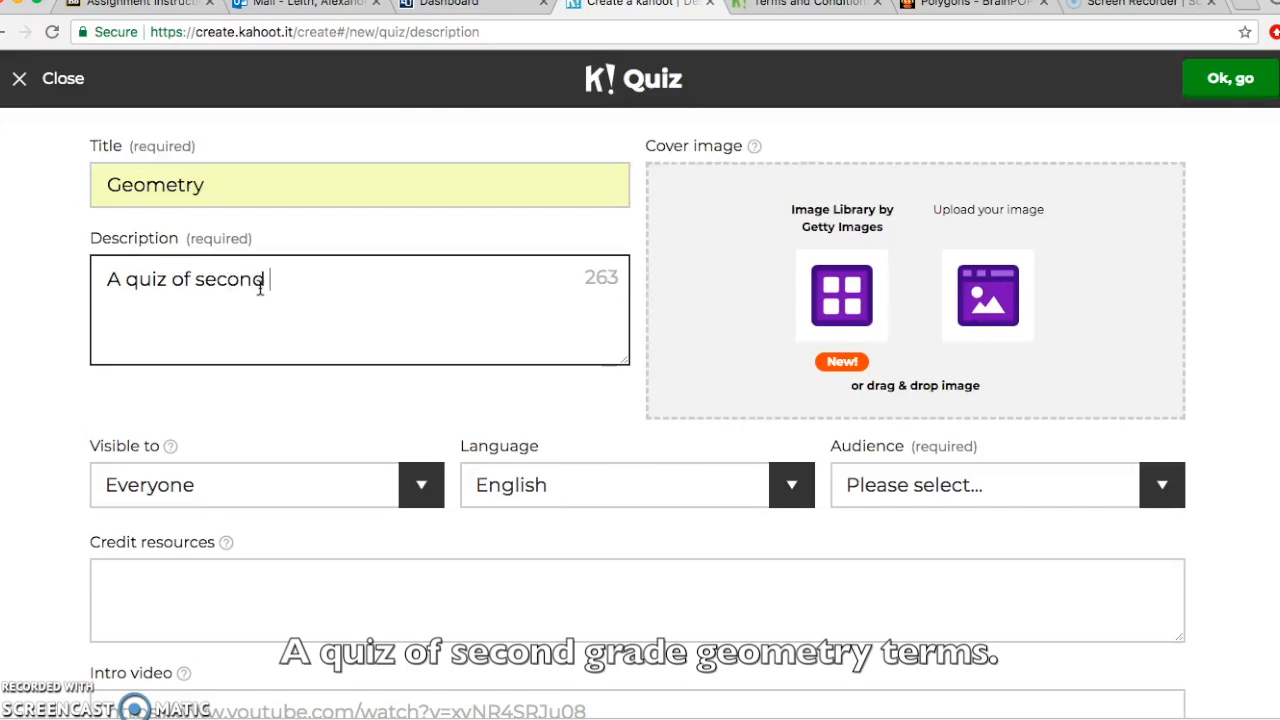
{"action": "type", "text": " grade "}
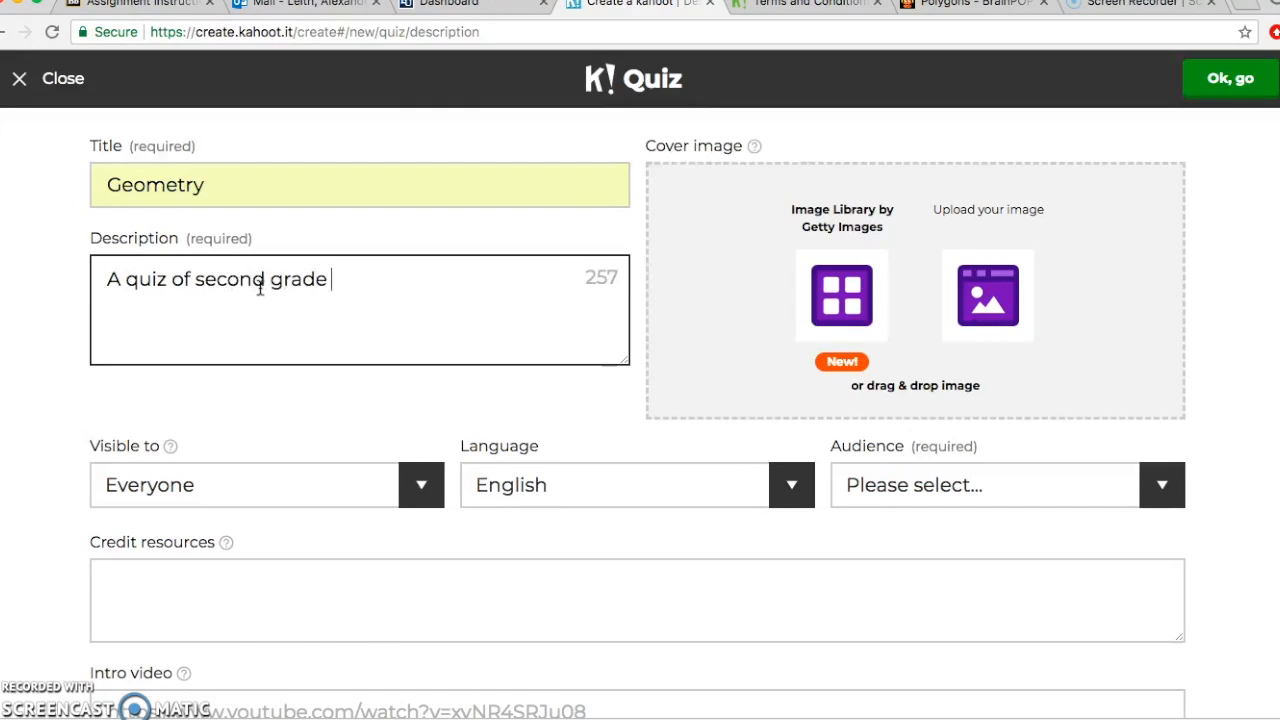
{"action": "type", "text": "geometry terms"}
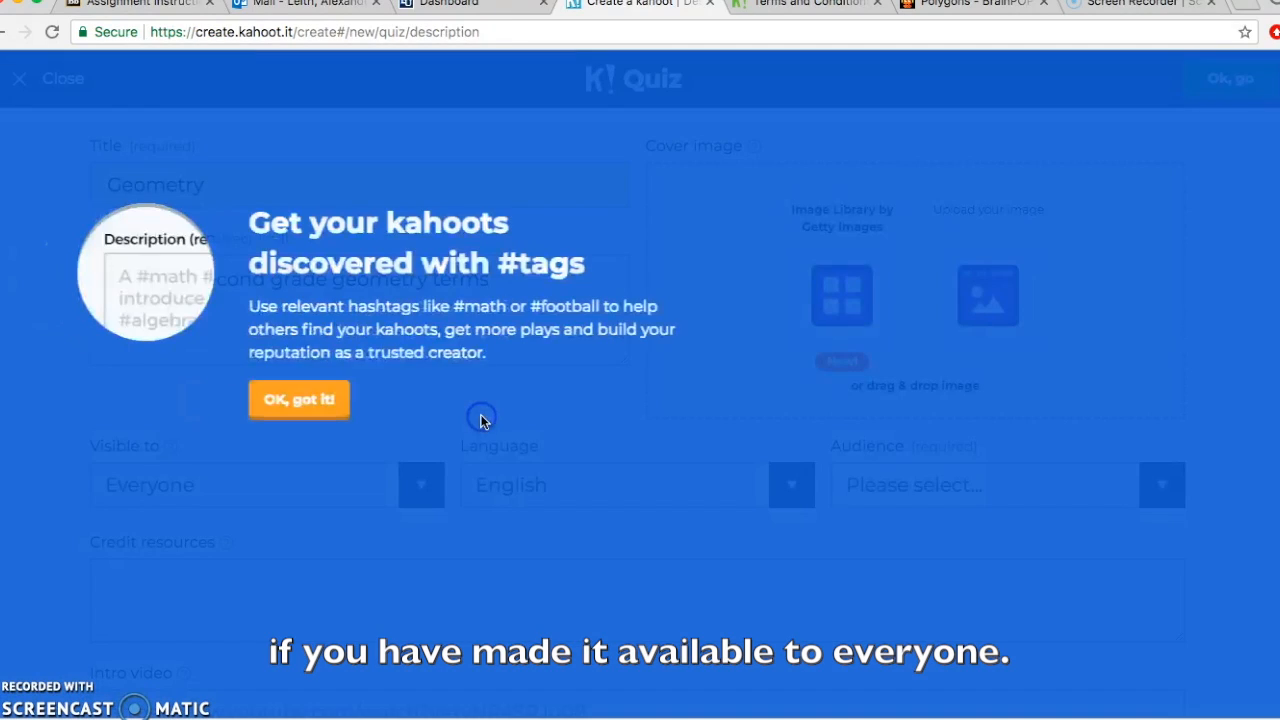
{"action": "left_click", "coordinate": [296, 409]}
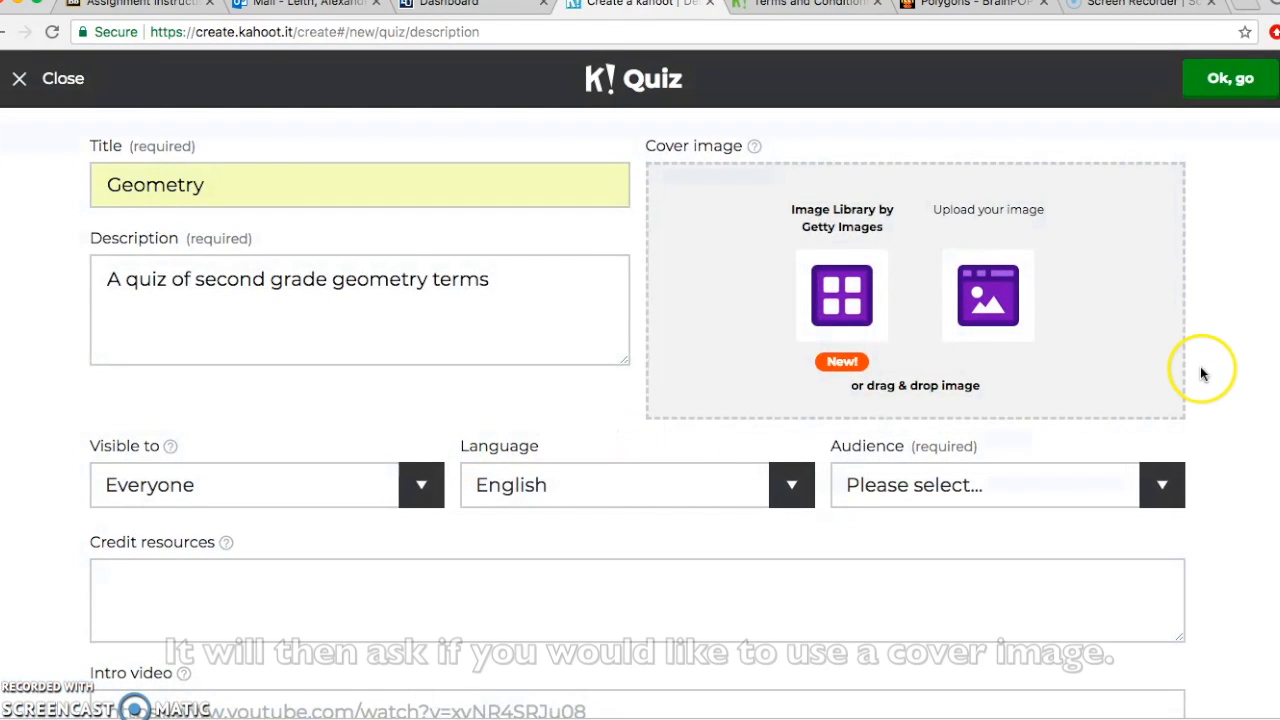
Step: Keep visibility to everyone and language English, and set the audience to School
{"action": "scroll", "coordinate": [1202, 370], "scroll_direction": "down", "scroll_amount": 2}
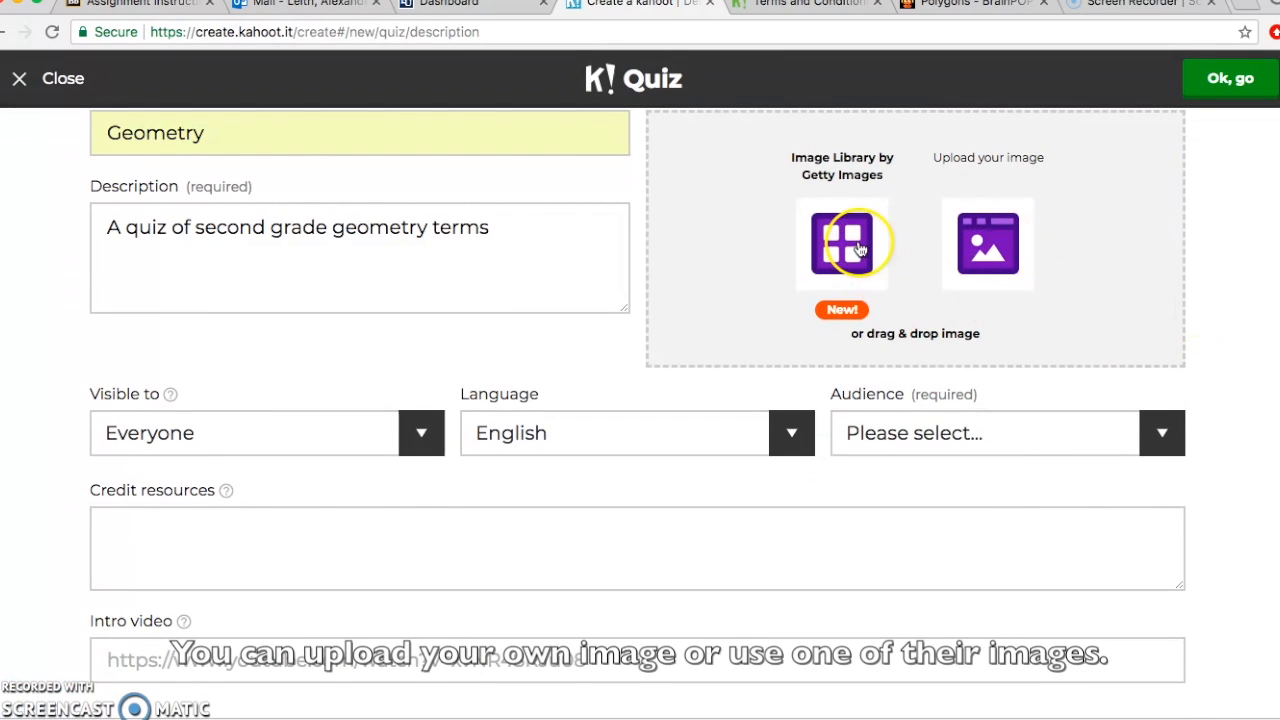
{"action": "scroll", "coordinate": [1207, 265], "scroll_direction": "up", "scroll_amount": 2}
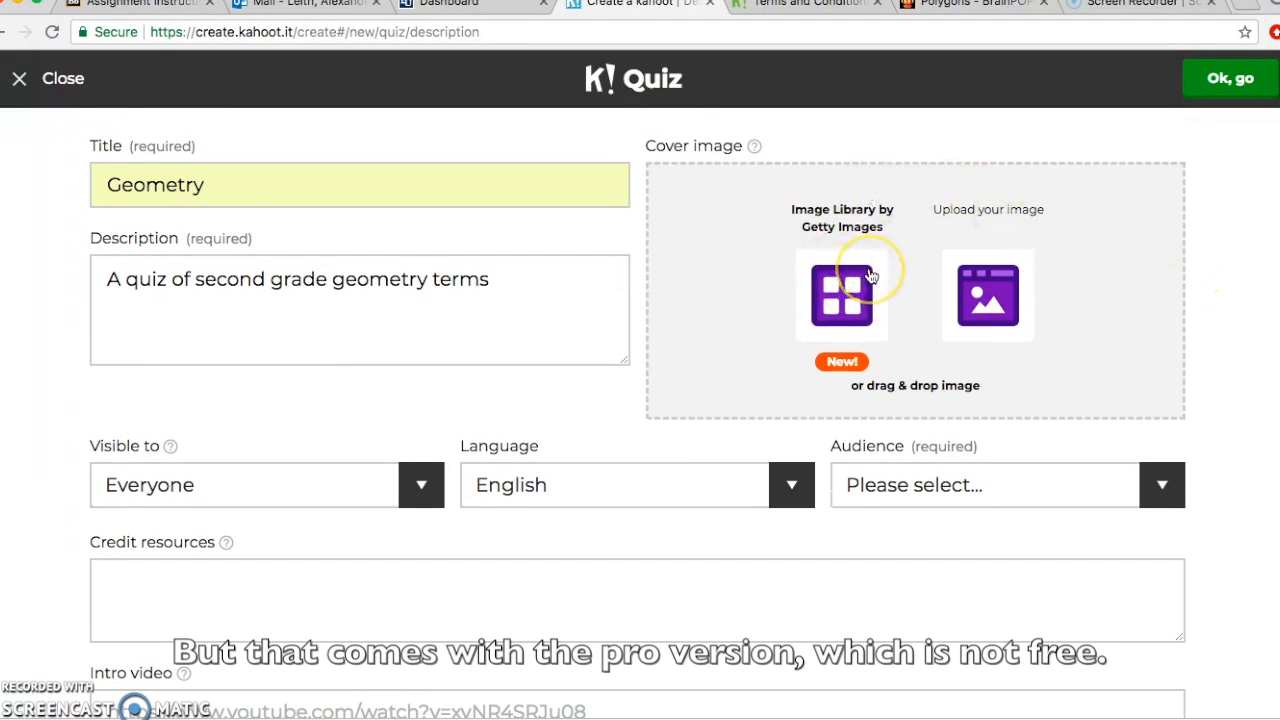
{"action": "scroll", "coordinate": [870, 277], "scroll_direction": "down", "scroll_amount": 2}
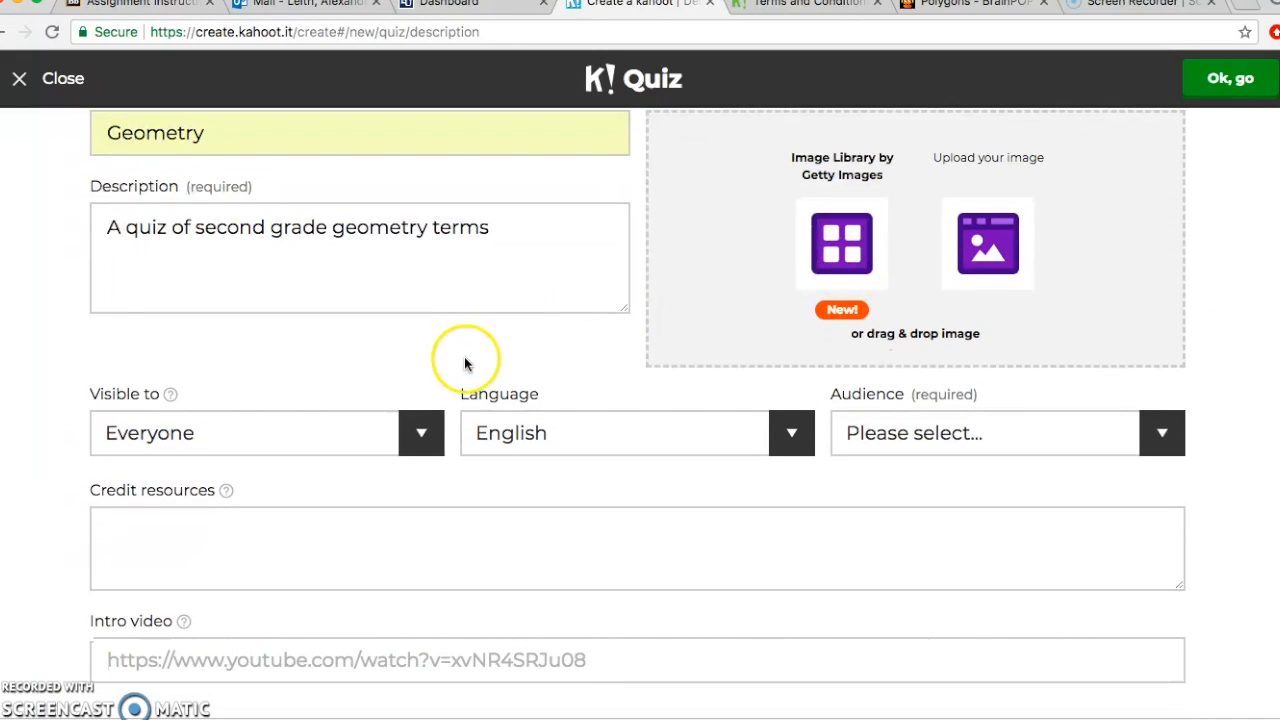
{"action": "left_click", "coordinate": [428, 432]}
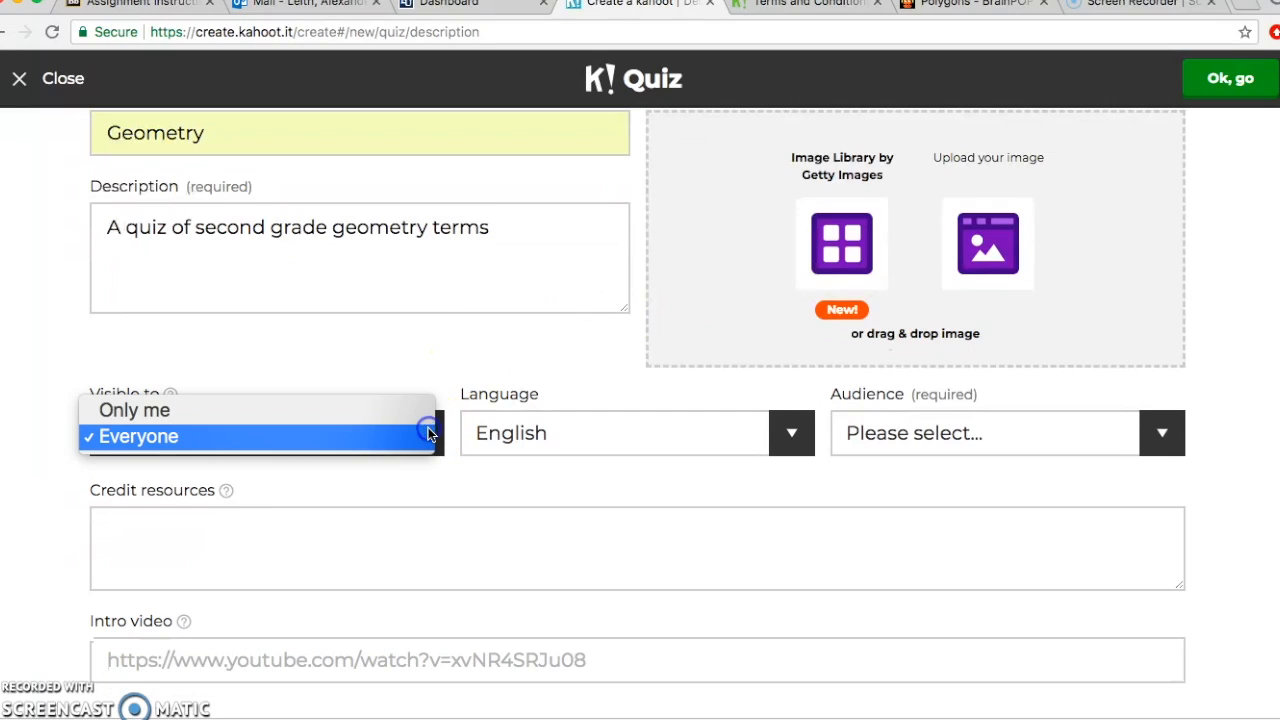
{"action": "left_click", "coordinate": [373, 445]}
{"action": "left_click", "coordinate": [806, 424]}
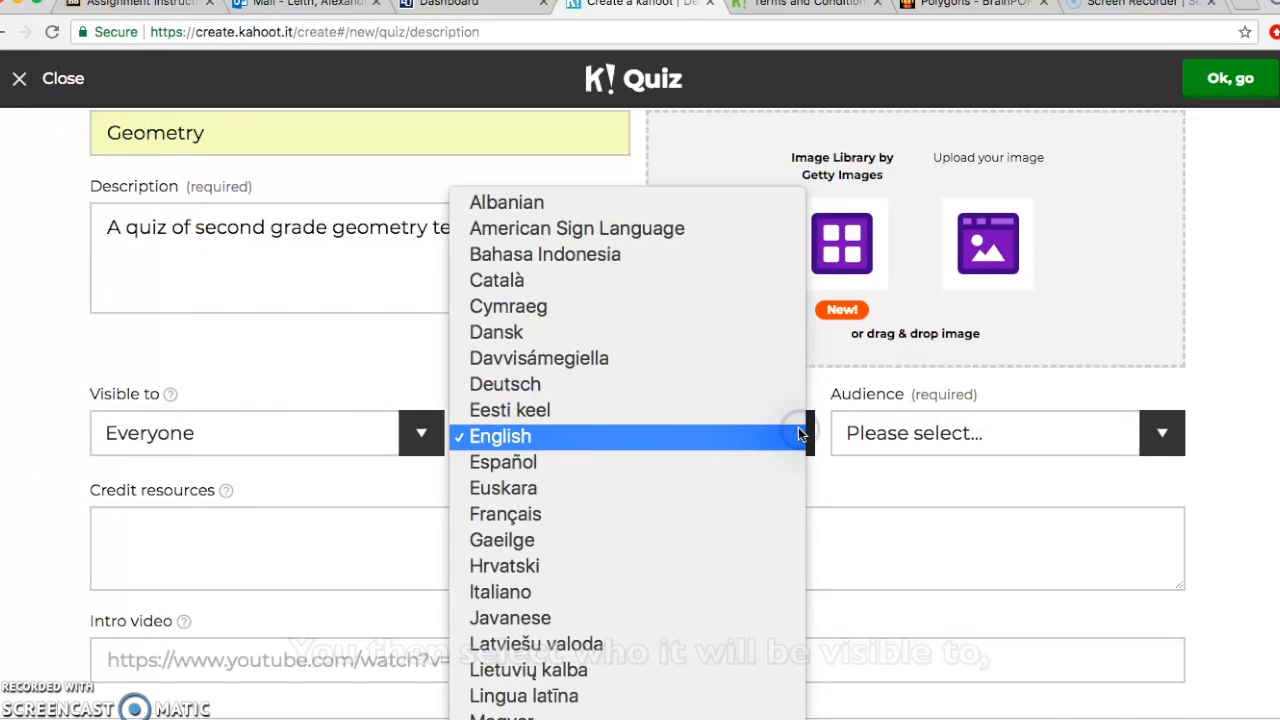
{"action": "left_click", "coordinate": [744, 434]}
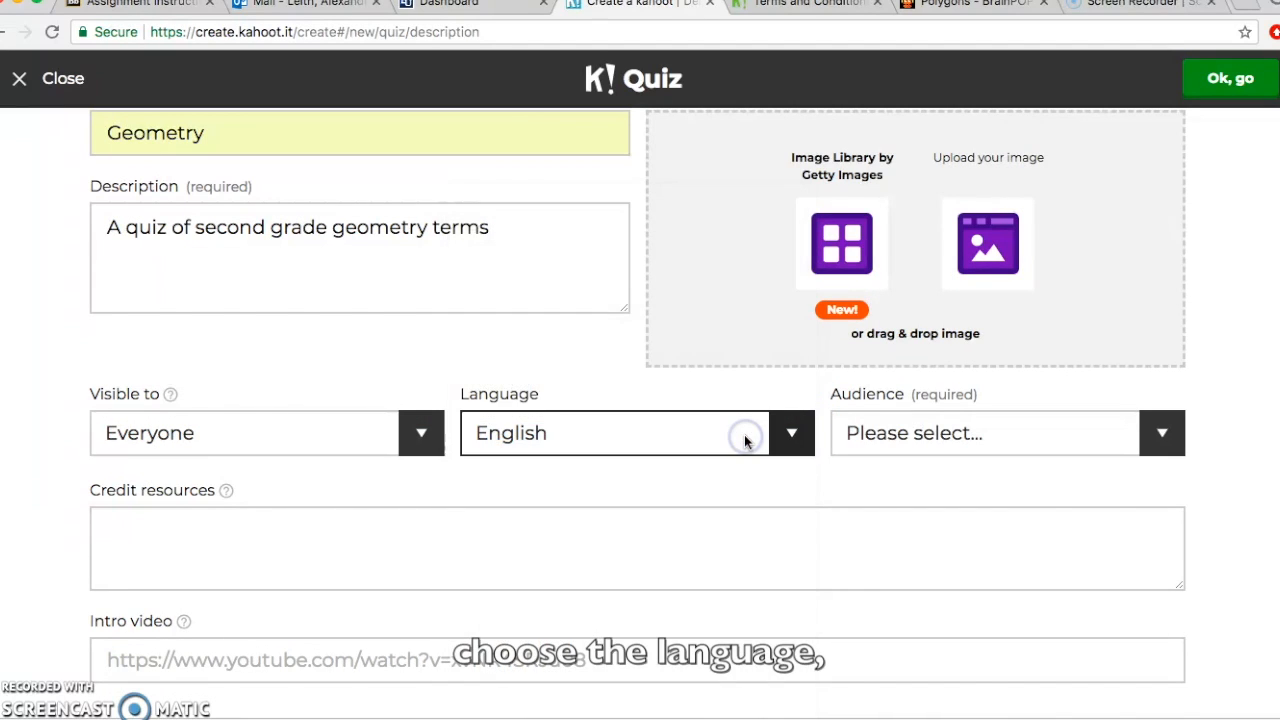
{"action": "left_click", "coordinate": [1160, 434]}
{"action": "left_click", "coordinate": [1130, 458]}
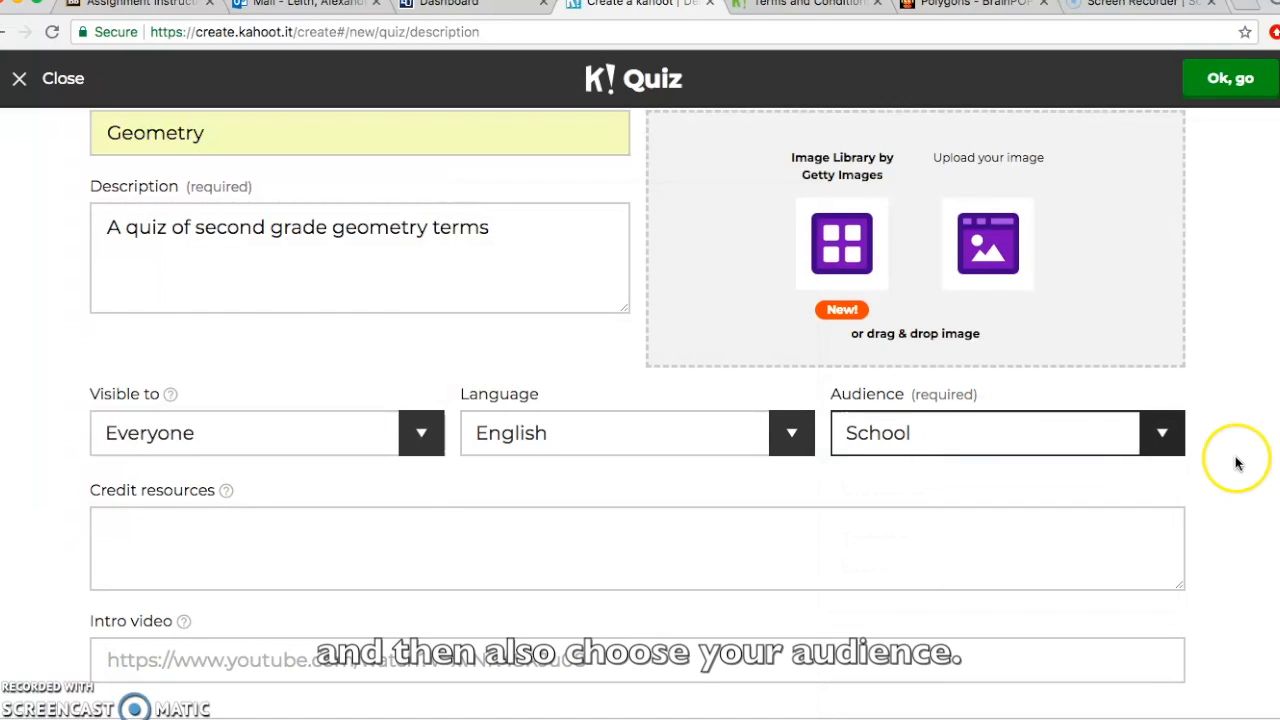
Step: Select the Intro video field and switch to the BrainPOP Polygons tab
{"action": "scroll", "coordinate": [1258, 462], "scroll_direction": "down", "scroll_amount": 1}
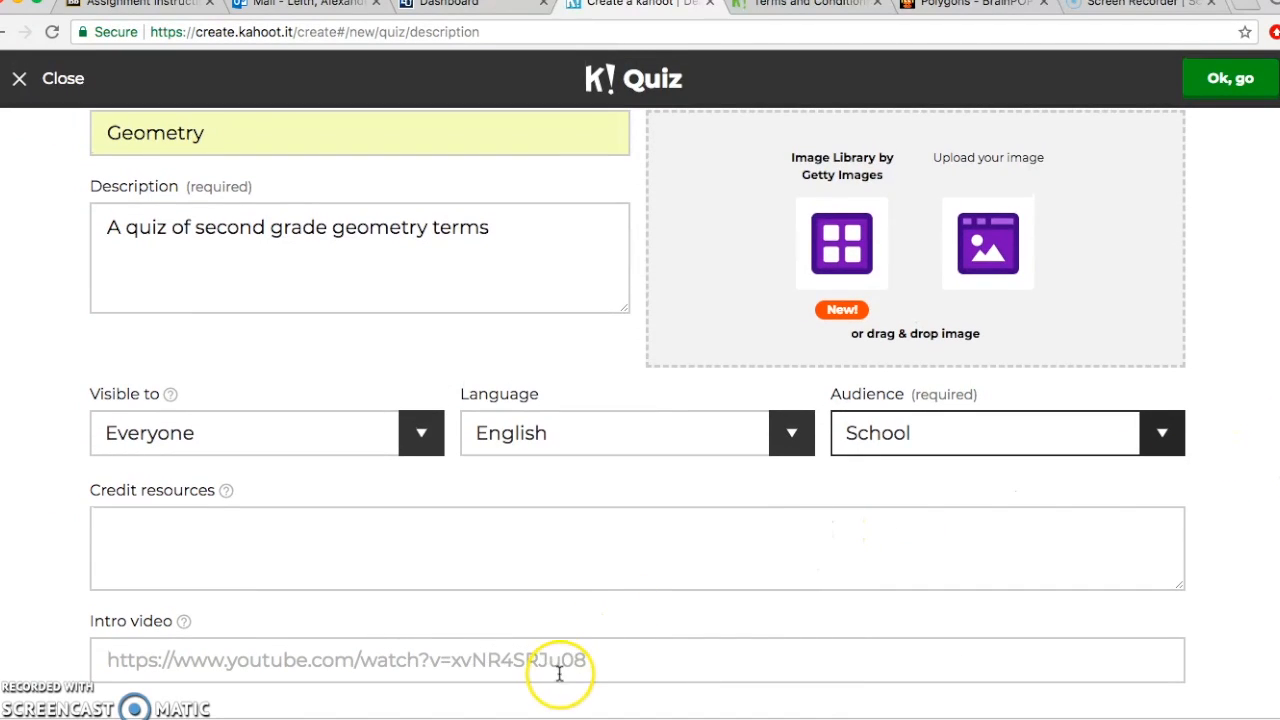
{"action": "left_click", "coordinate": [566, 663]}
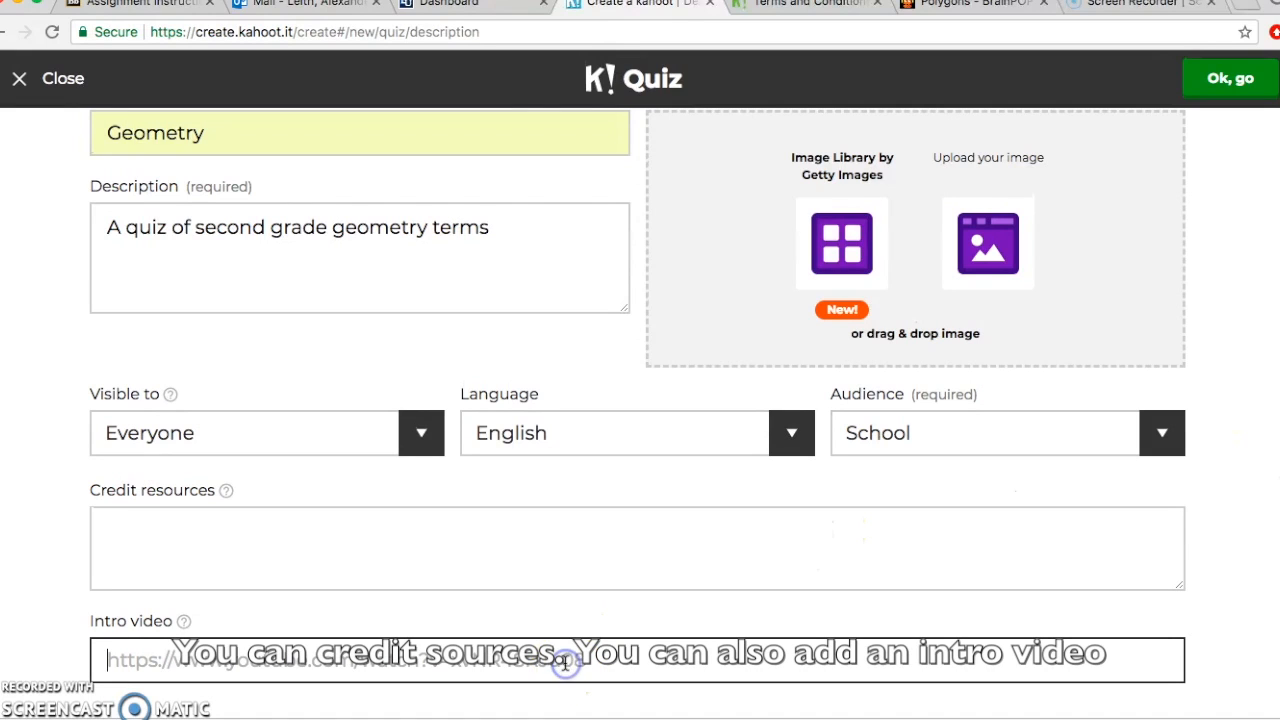
{"action": "left_click", "coordinate": [964, 8]}
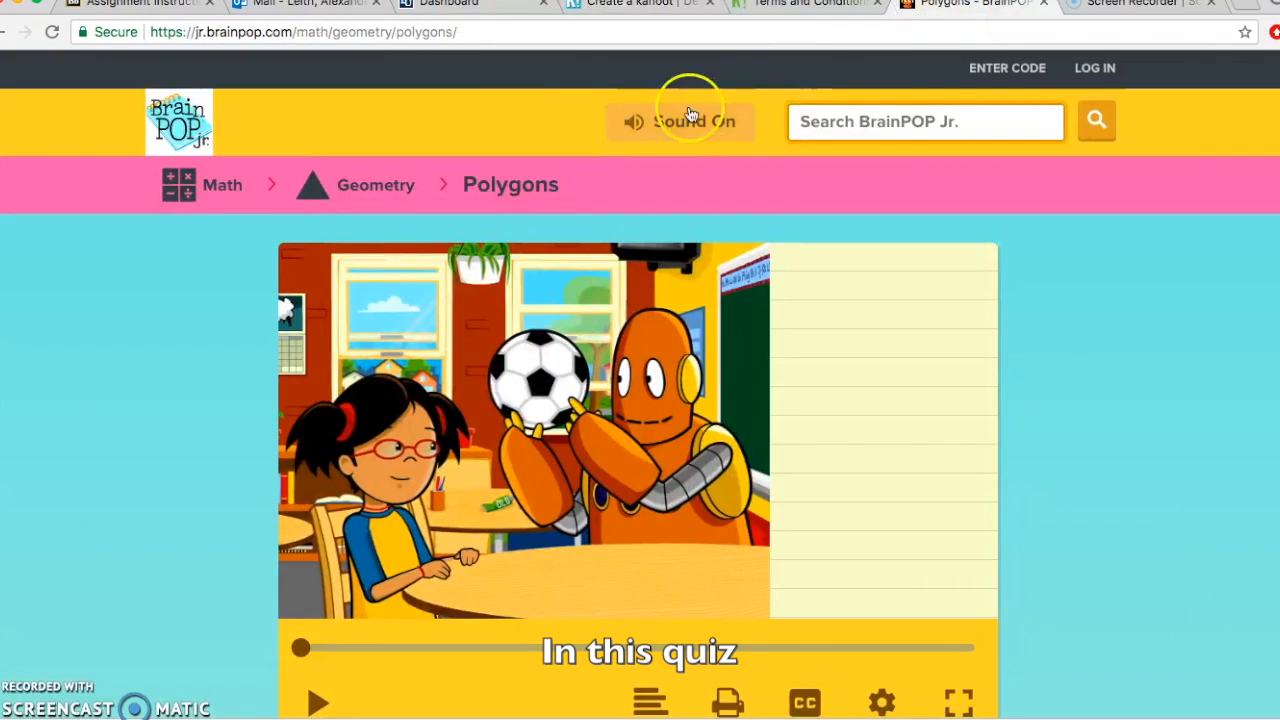
Step: Select the Polygons video page's web address in the address bar
{"action": "left_click", "coordinate": [483, 34]}
{"action": "key", "text": "super+c"}
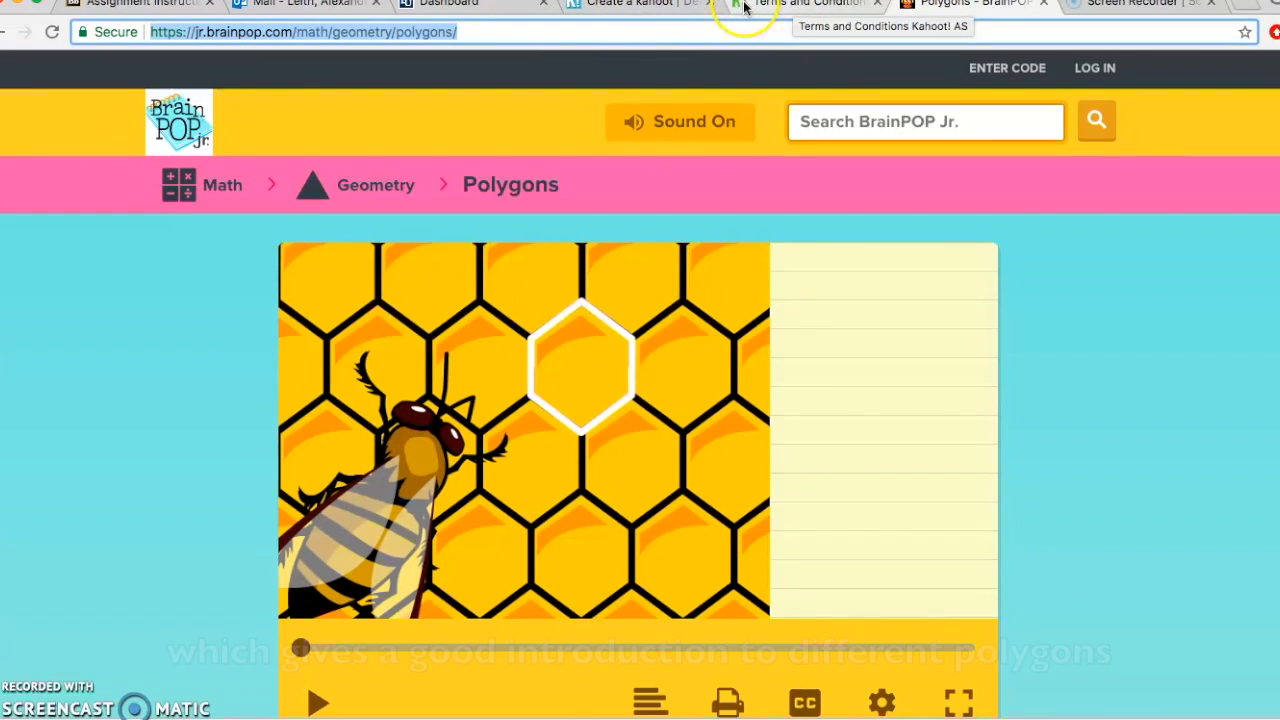
Step: Paste the BrainPOP Polygons link as intro video, skip the cover image, and add Question 1
{"action": "left_click", "coordinate": [658, 4]}
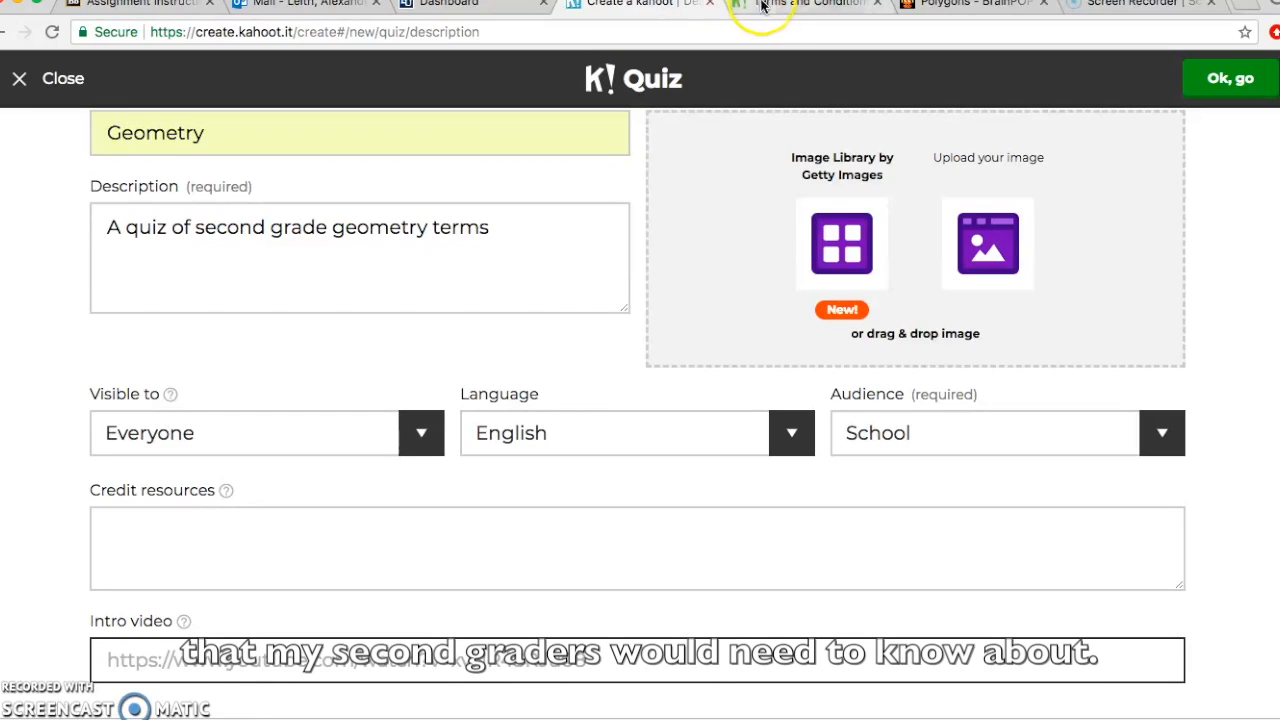
{"action": "left_click", "coordinate": [284, 655]}
{"action": "key", "text": "super+v"}
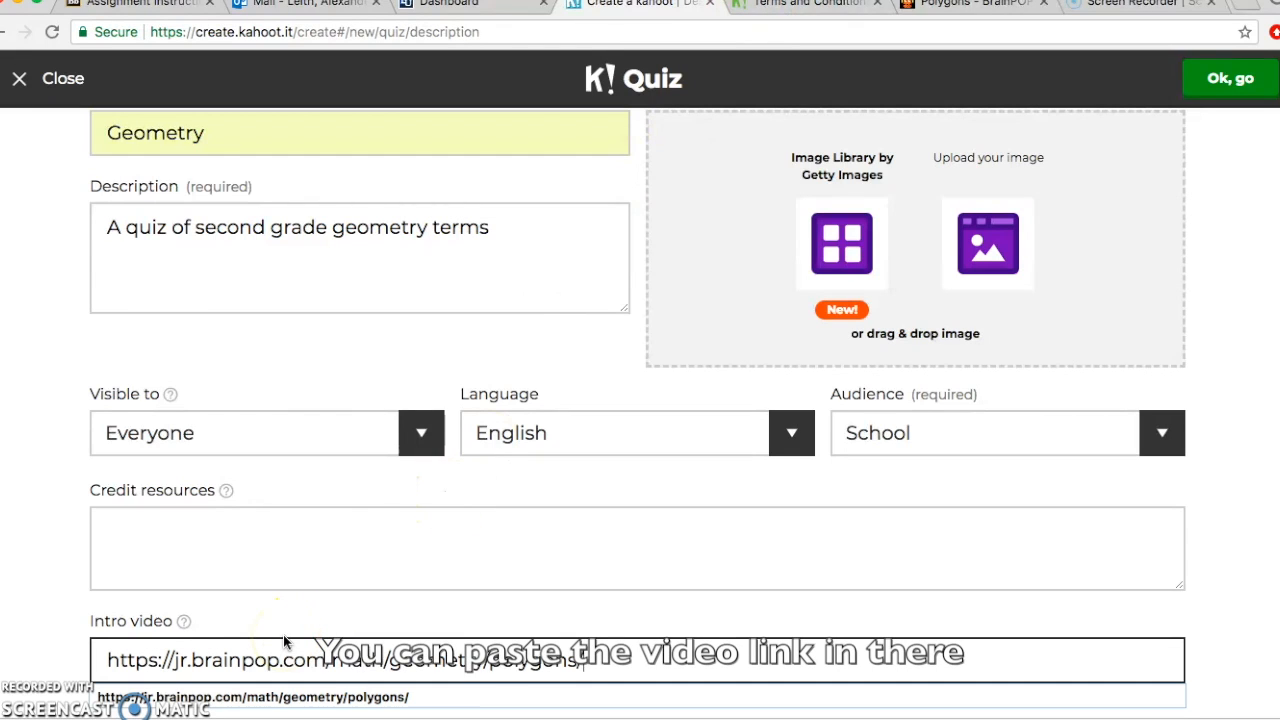
{"action": "scroll", "coordinate": [1220, 562], "scroll_direction": "down", "scroll_amount": 1}
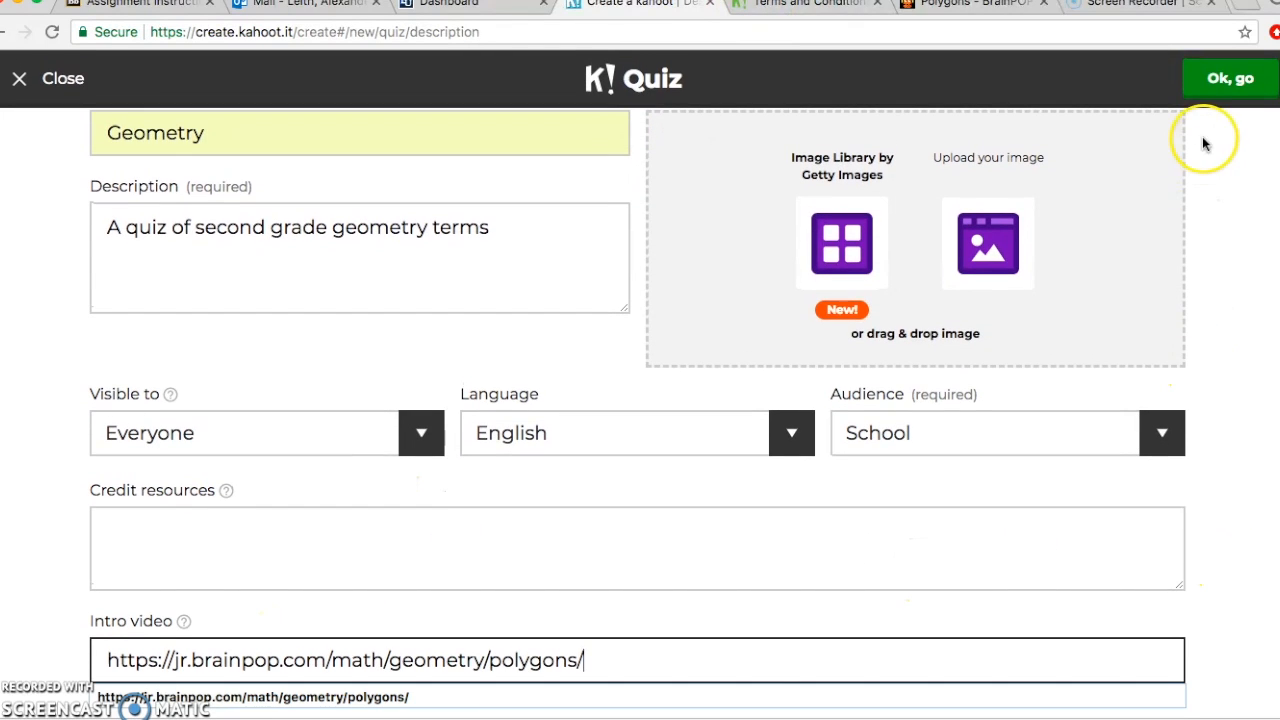
{"action": "left_click", "coordinate": [1214, 70]}
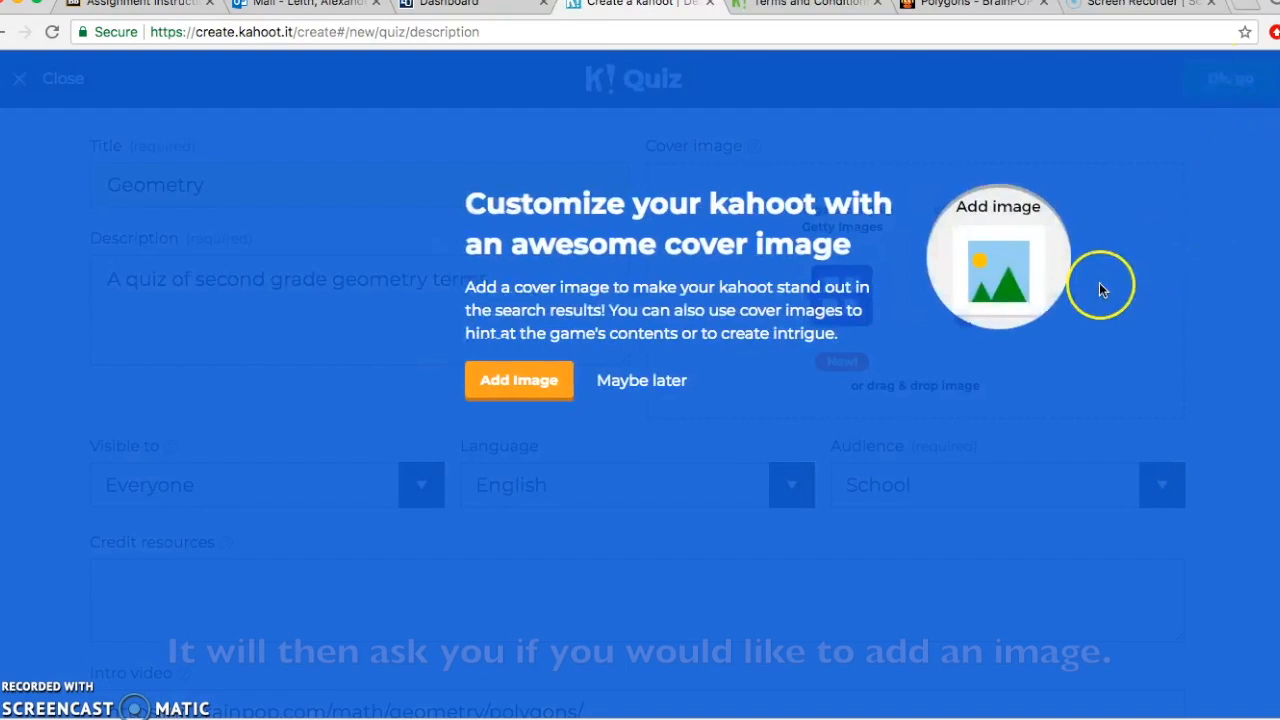
{"action": "left_click", "coordinate": [665, 390]}
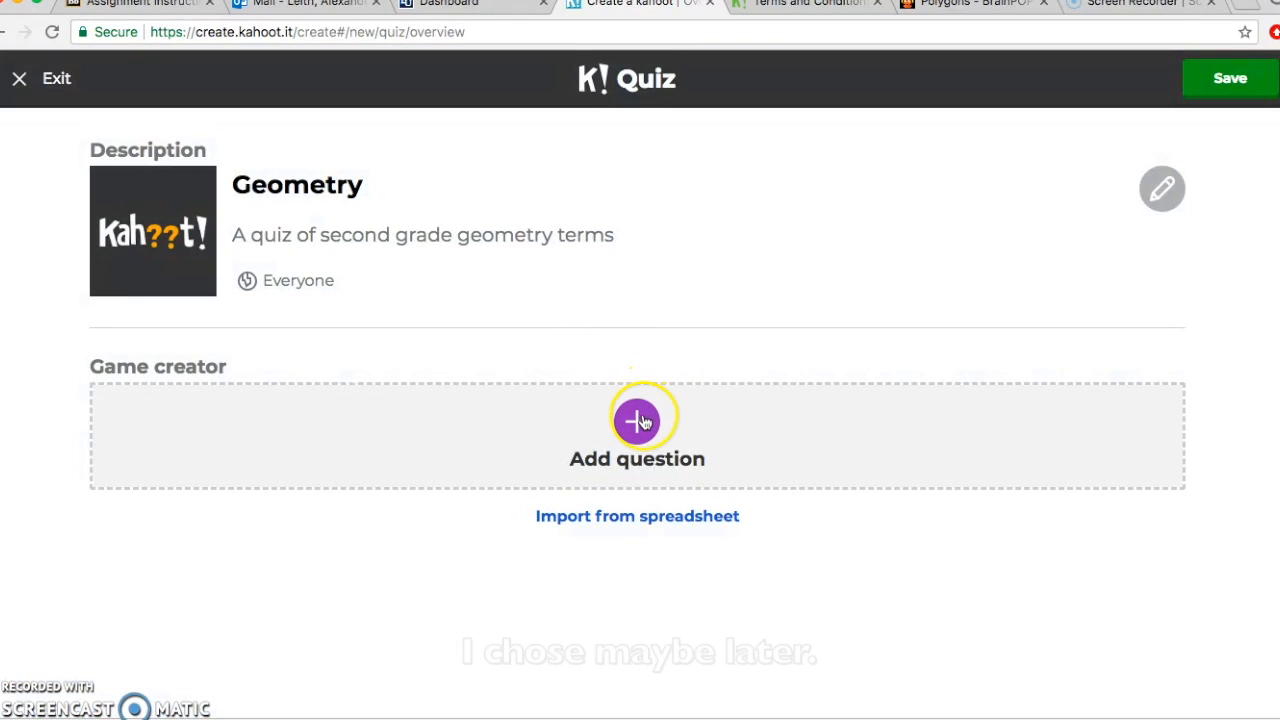
{"action": "left_click", "coordinate": [640, 420]}
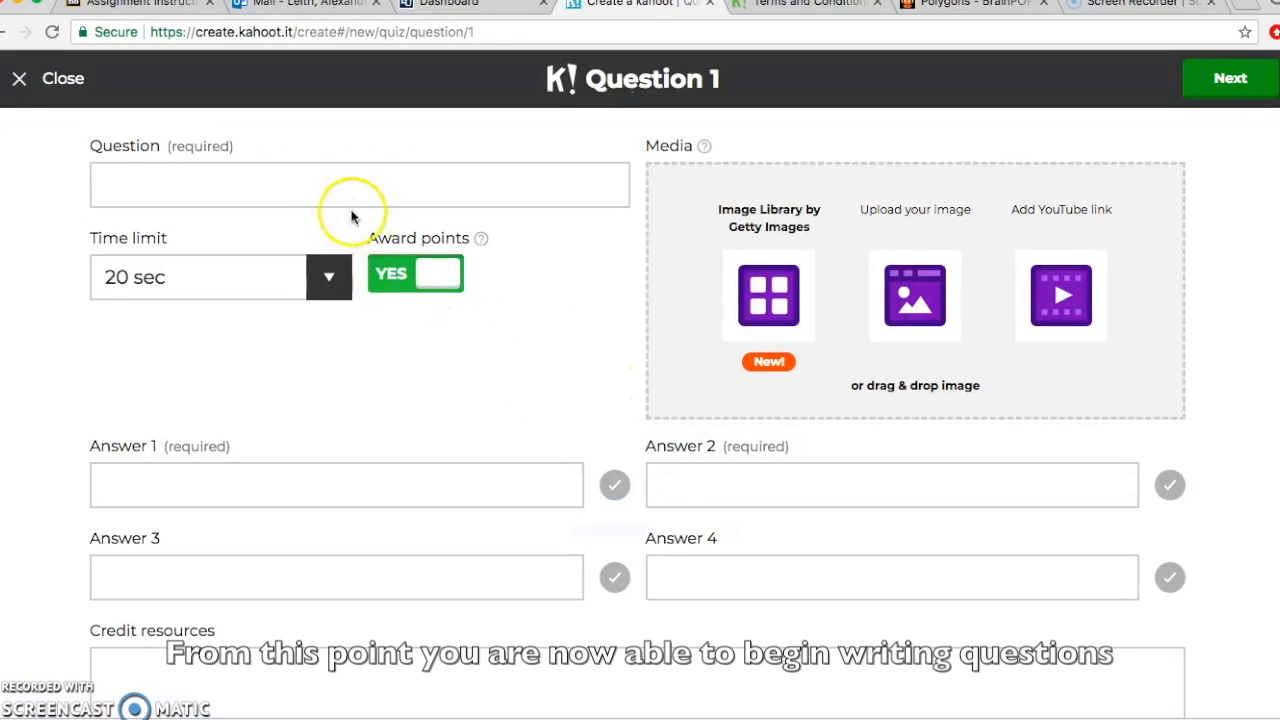
Step: Write Question 1: 'What is the name of a shape with four sides?'
{"action": "left_click", "coordinate": [290, 193]}
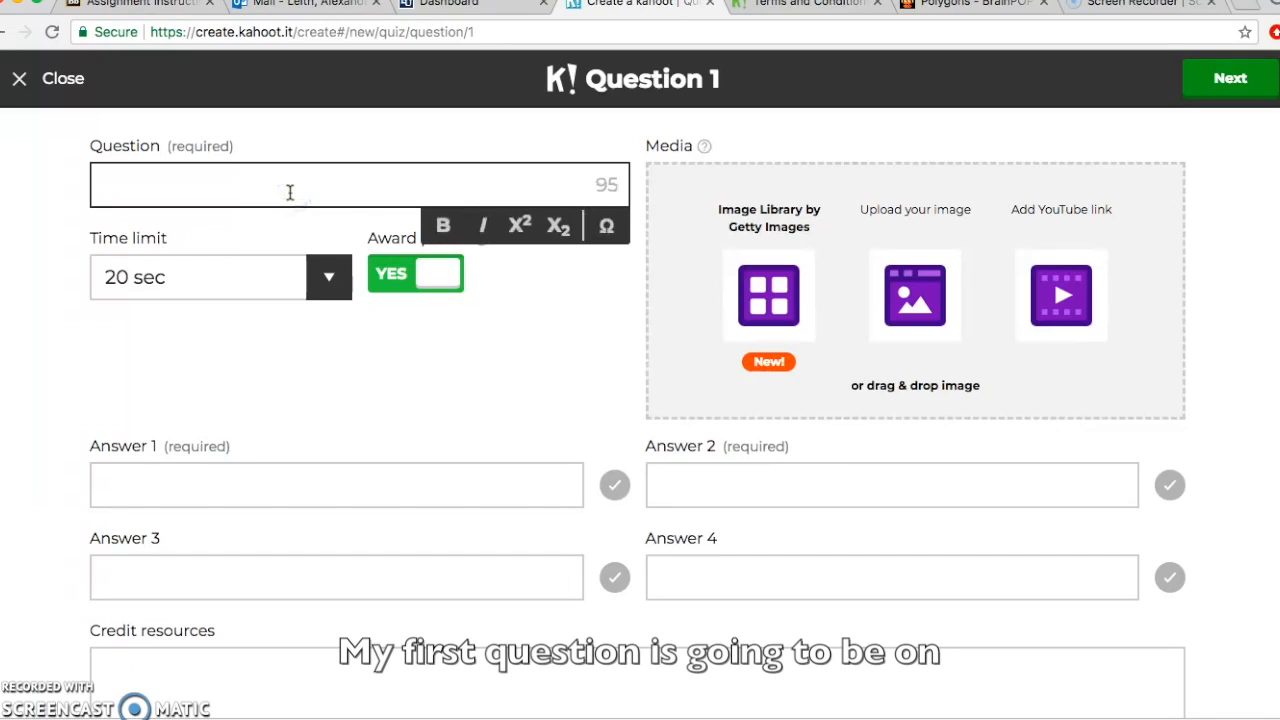
{"action": "type", "text": "Wha"}
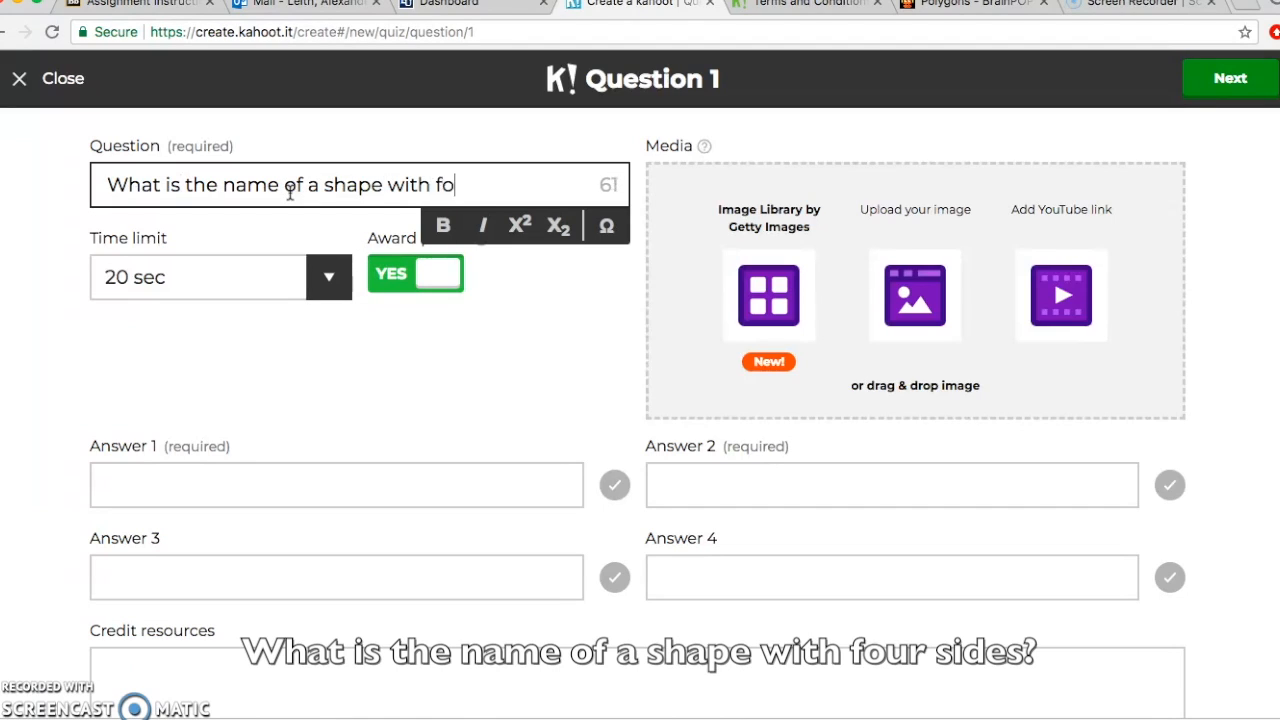
{"action": "type", "text": "ur sides>"}
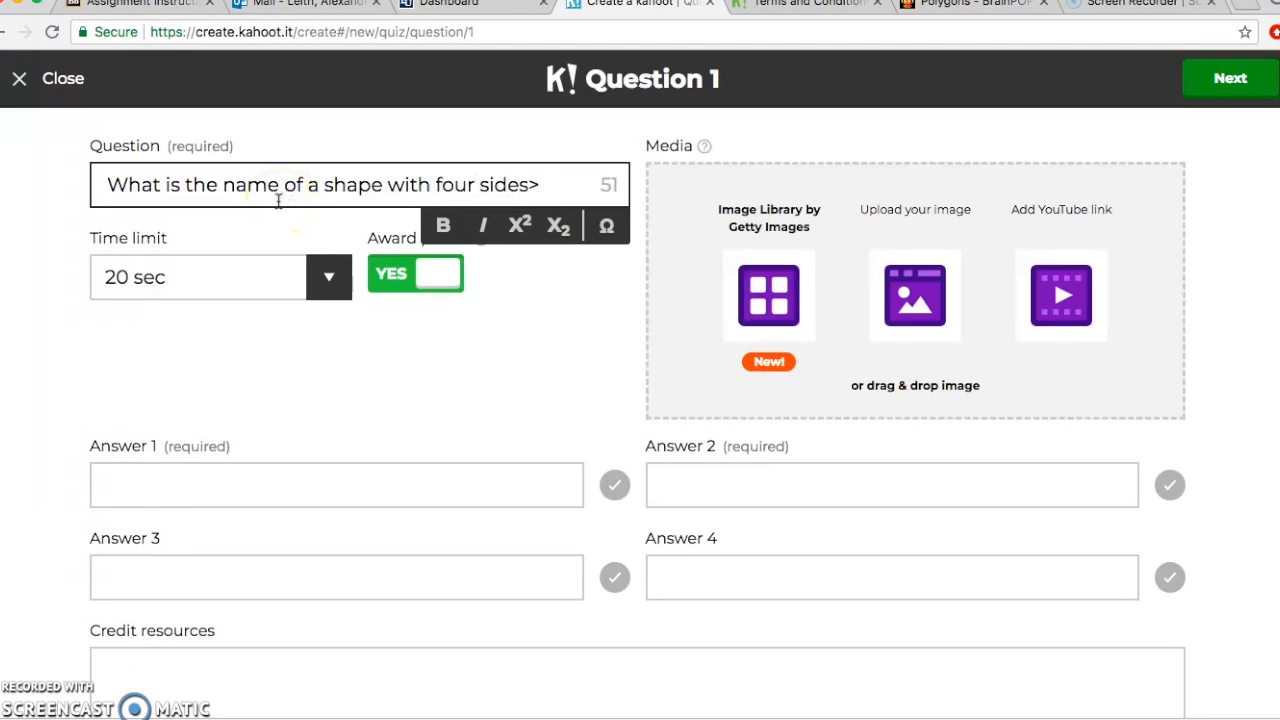
{"action": "left_click", "coordinate": [268, 318]}
Step: Enter answers Triangle, Quadrilateral, Pentagon, mark Quadrilateral correct, and save the question
{"action": "left_click", "coordinate": [254, 467]}
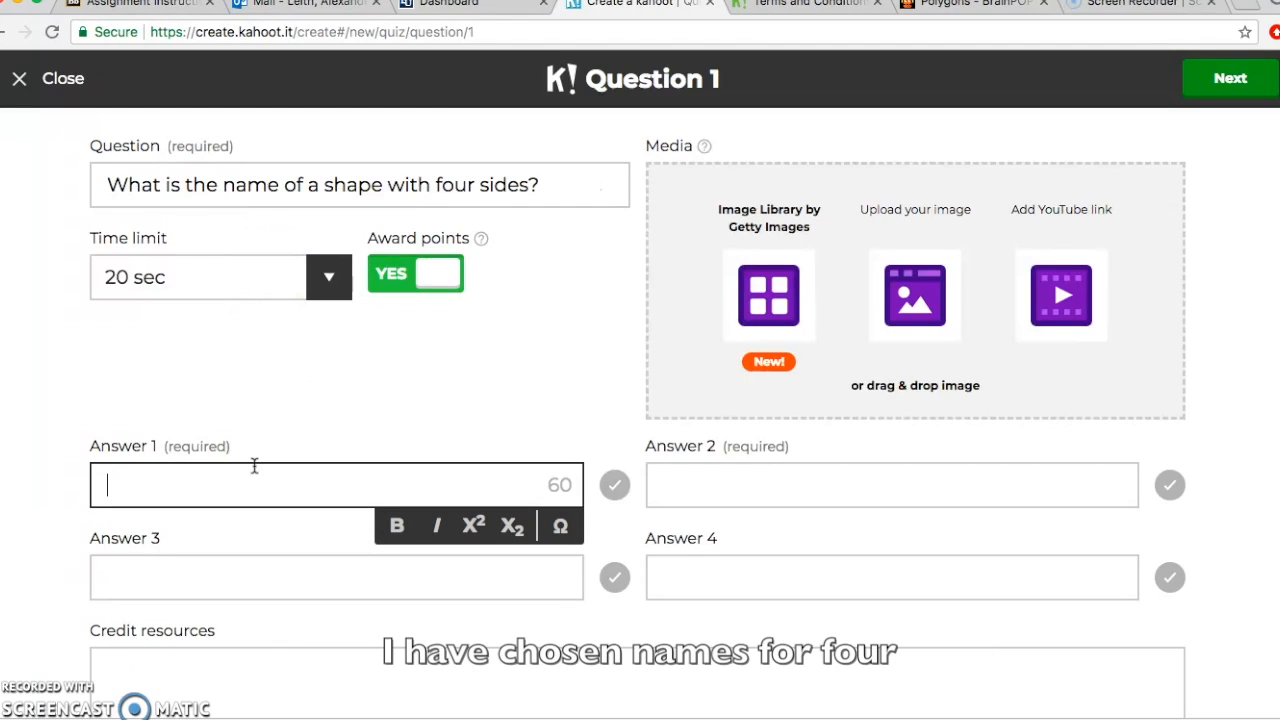
{"action": "type", "text": "Triangle"}
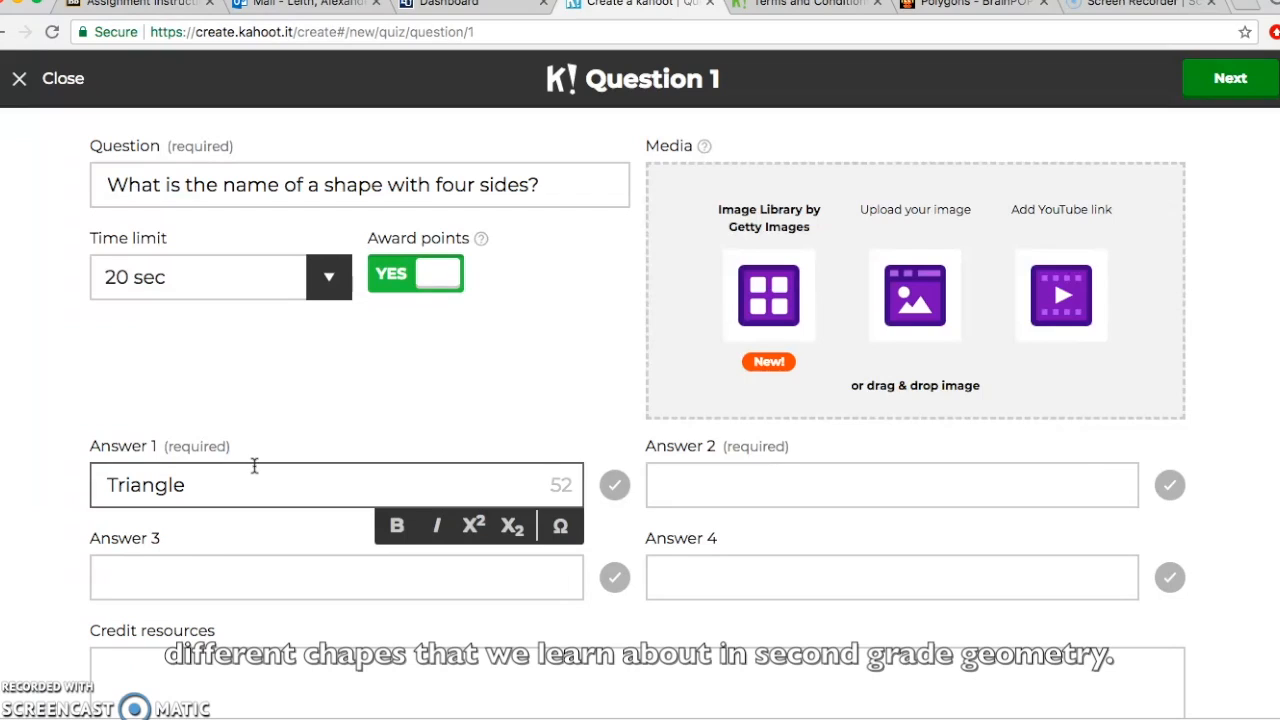
{"action": "key", "text": "Tab"}
{"action": "type", "text": "Quadrilatera"}
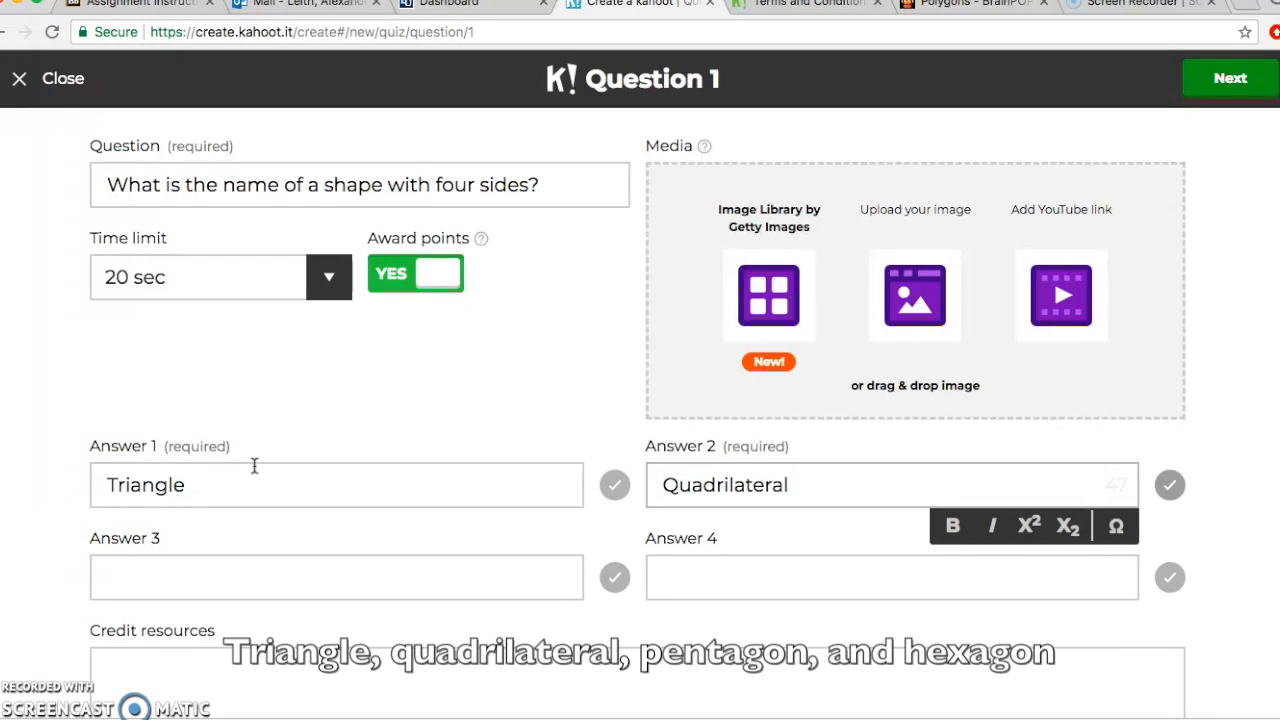
{"action": "key", "text": "Tab"}
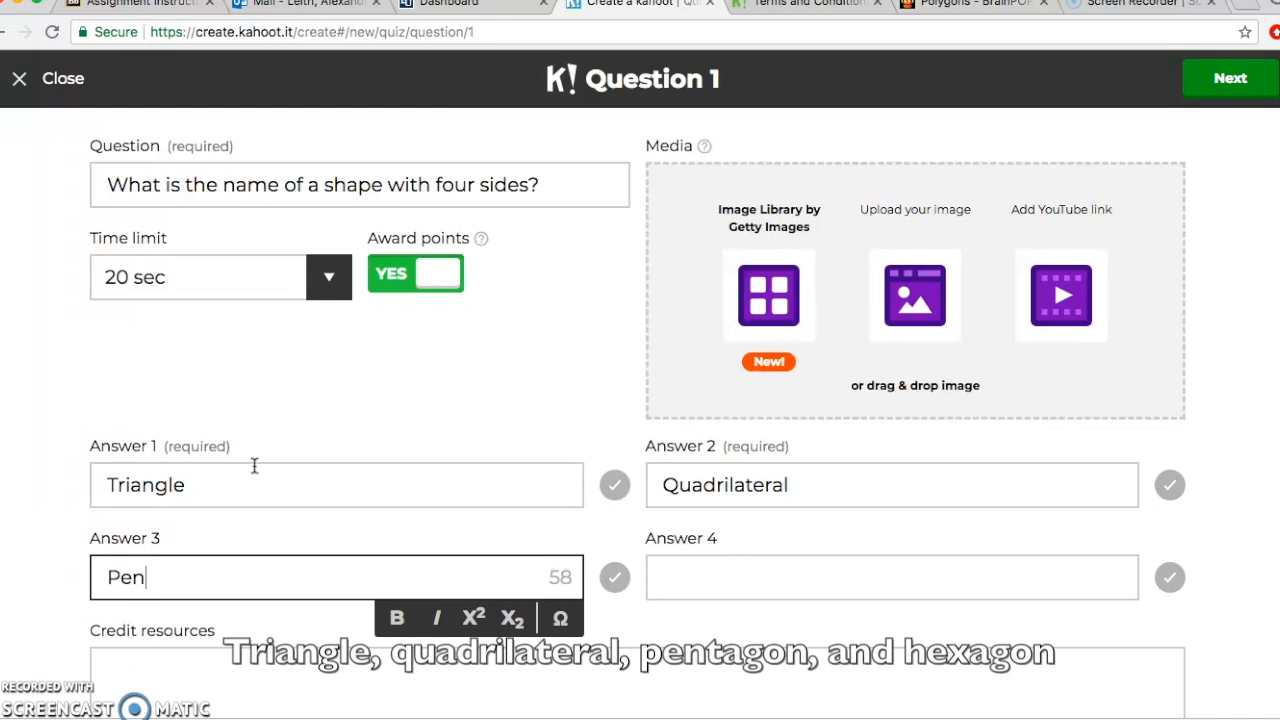
{"action": "type", "text": "Pentagon"}
{"action": "key", "text": "Tab"}
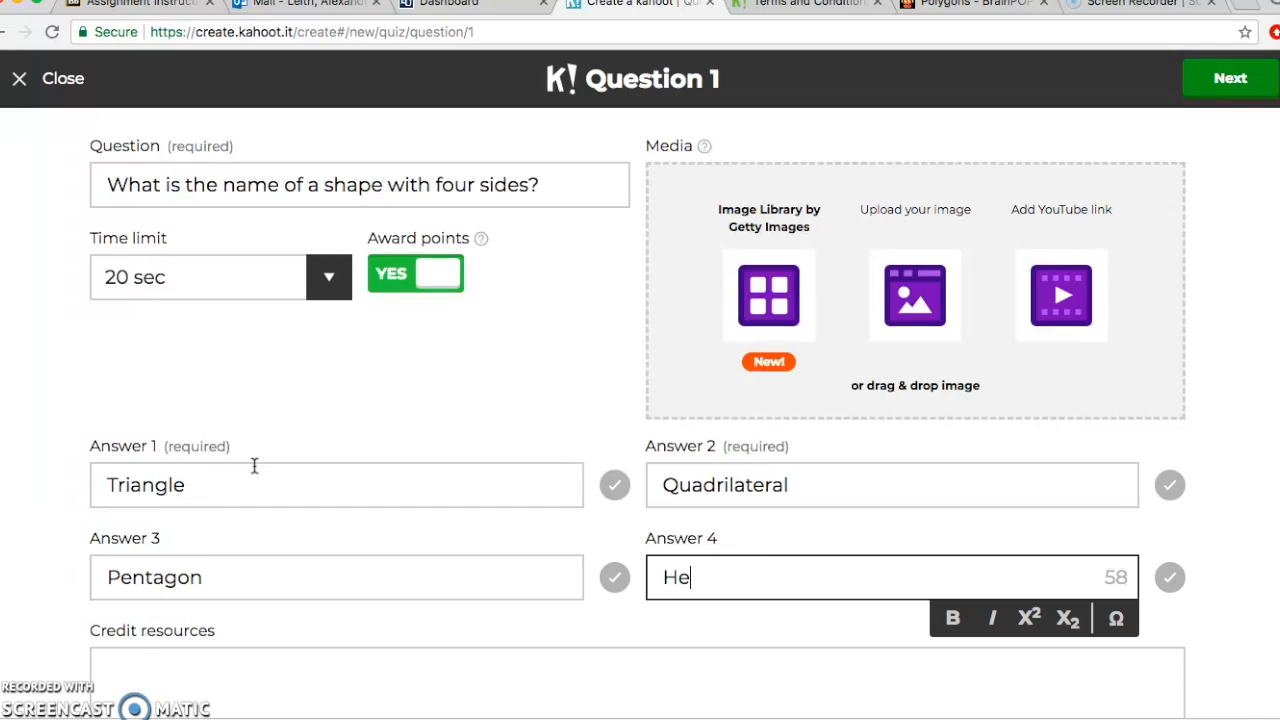
{"action": "left_click", "coordinate": [1172, 487]}
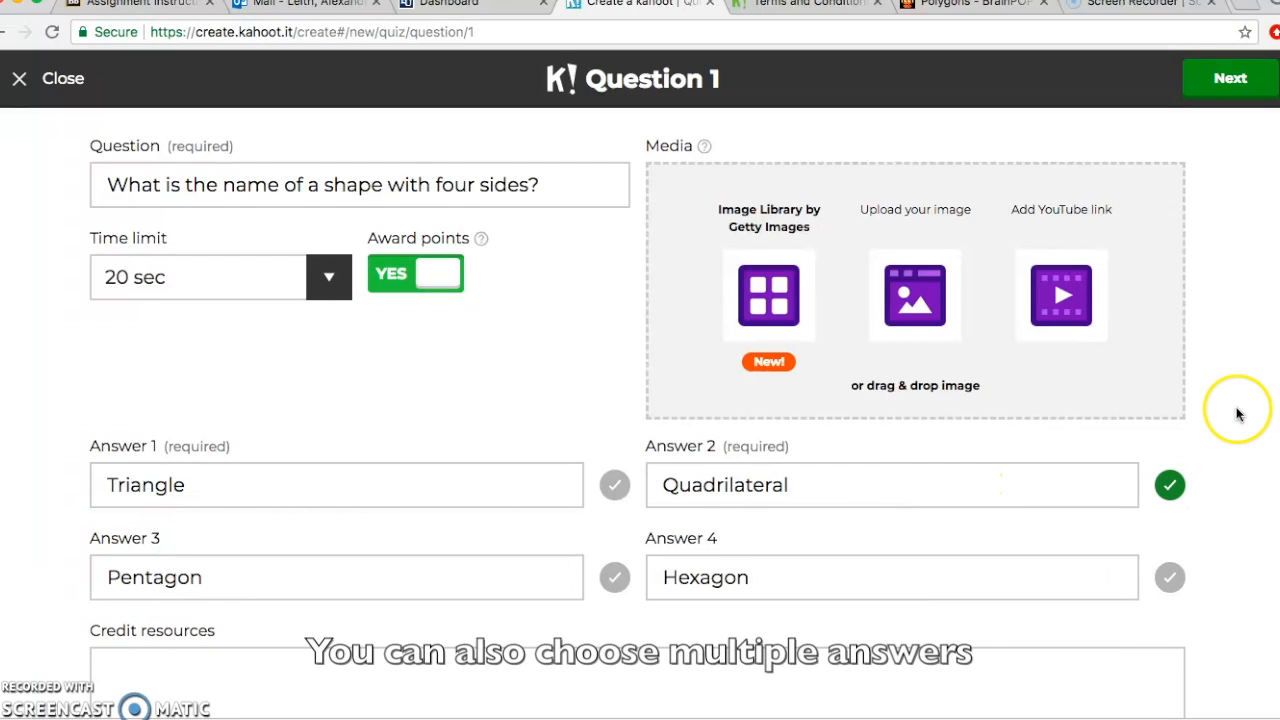
{"action": "scroll", "coordinate": [1238, 413], "scroll_direction": "down", "scroll_amount": 1}
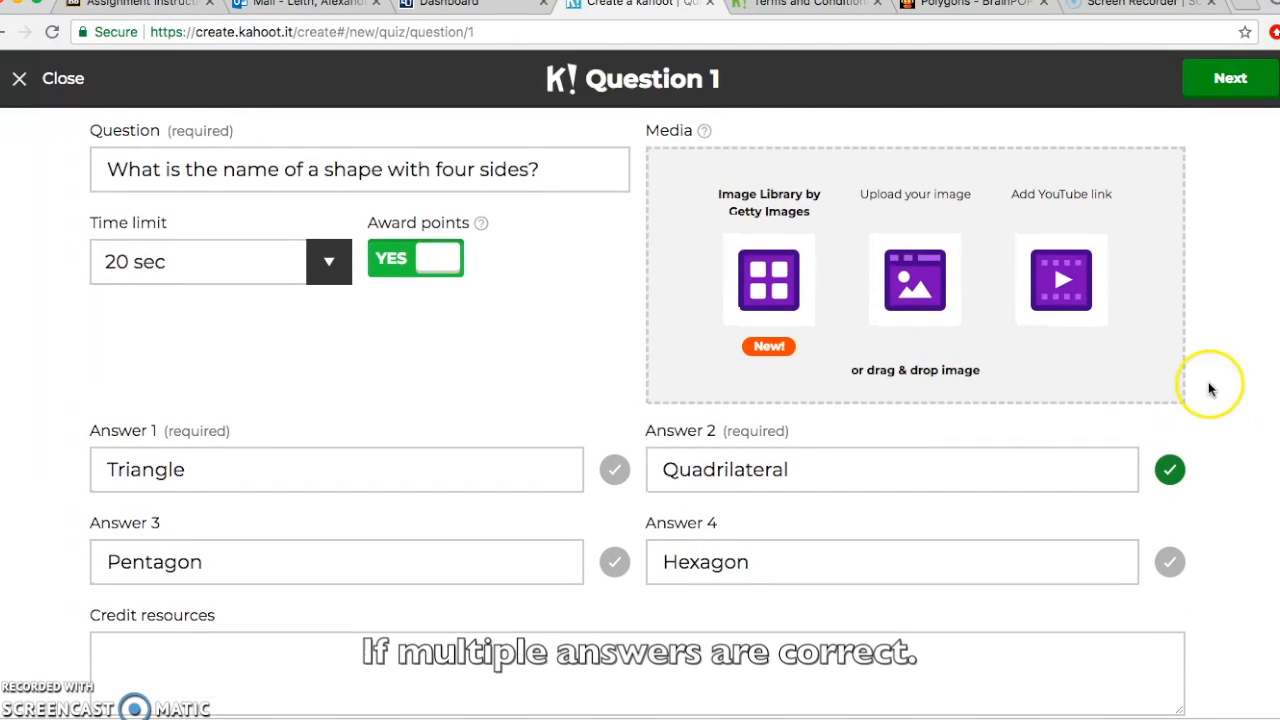
{"action": "left_click", "coordinate": [1230, 88]}
{"action": "left_click", "coordinate": [634, 576]}
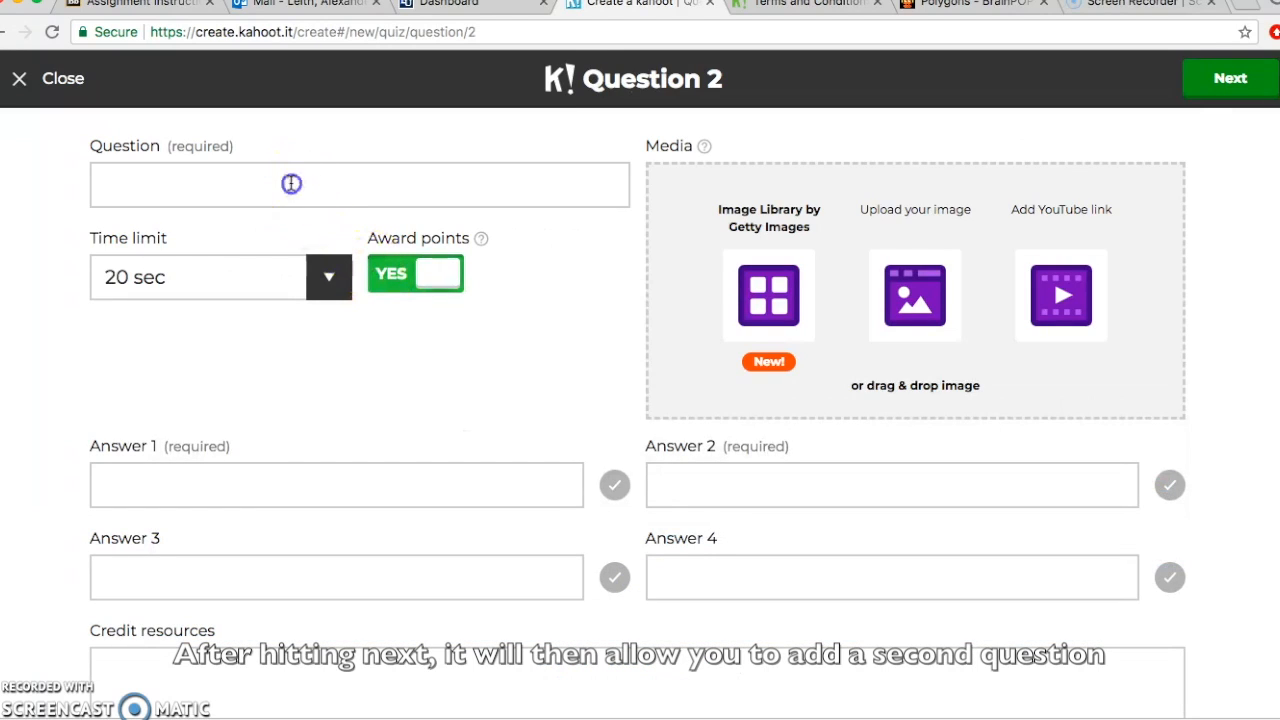
Step: Write Question 2 'How many sides does a triangle have?' with a 30-second limit
{"action": "left_click", "coordinate": [291, 183]}
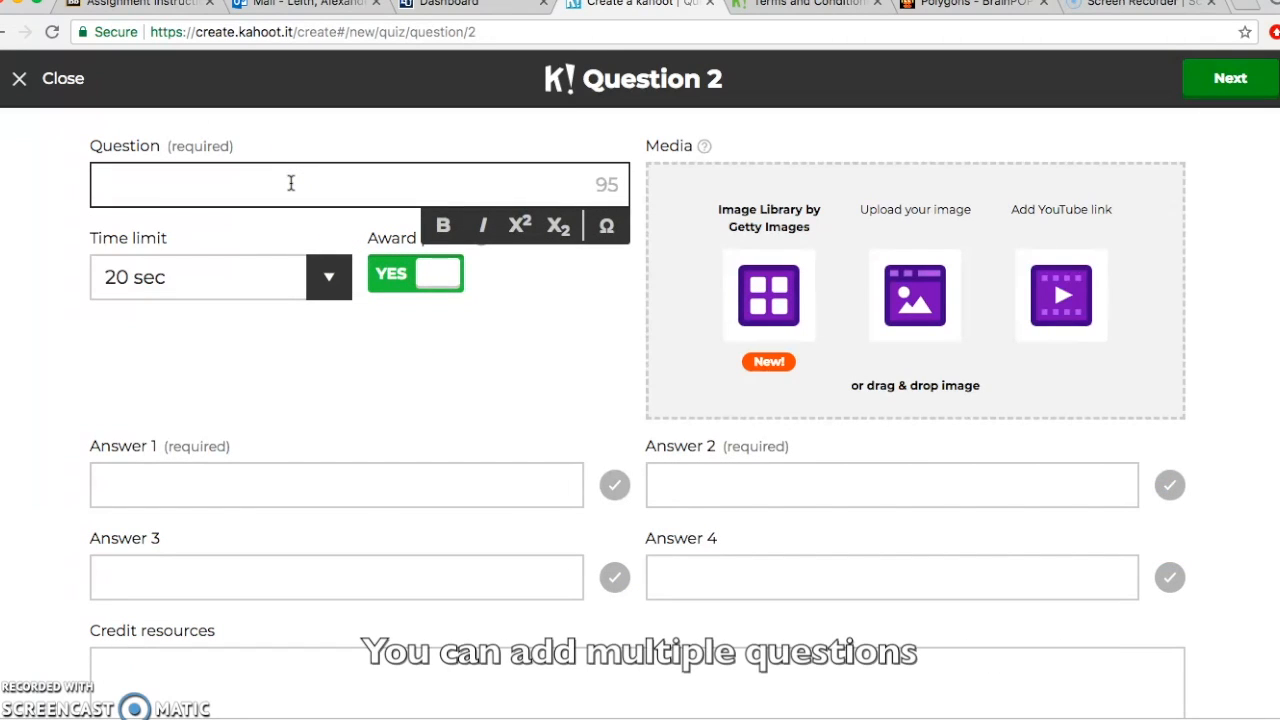
{"action": "type", "text": "How m"}
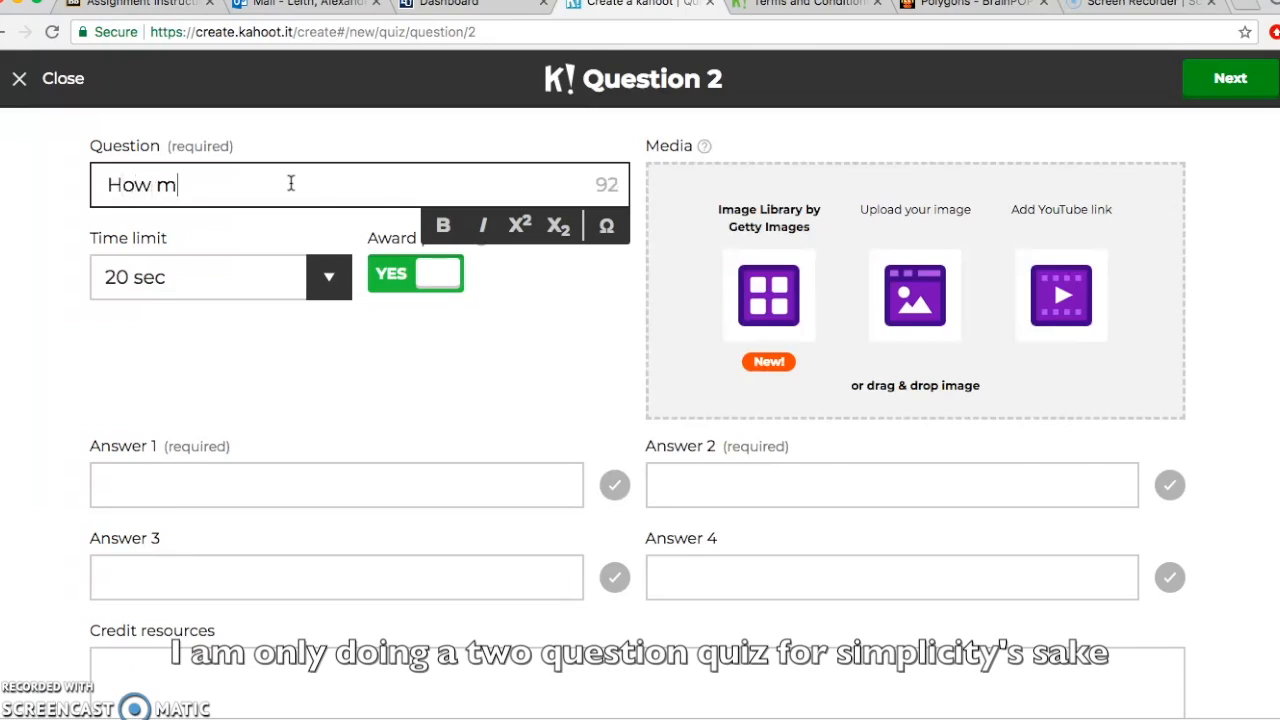
{"action": "type", "text": "any si"}
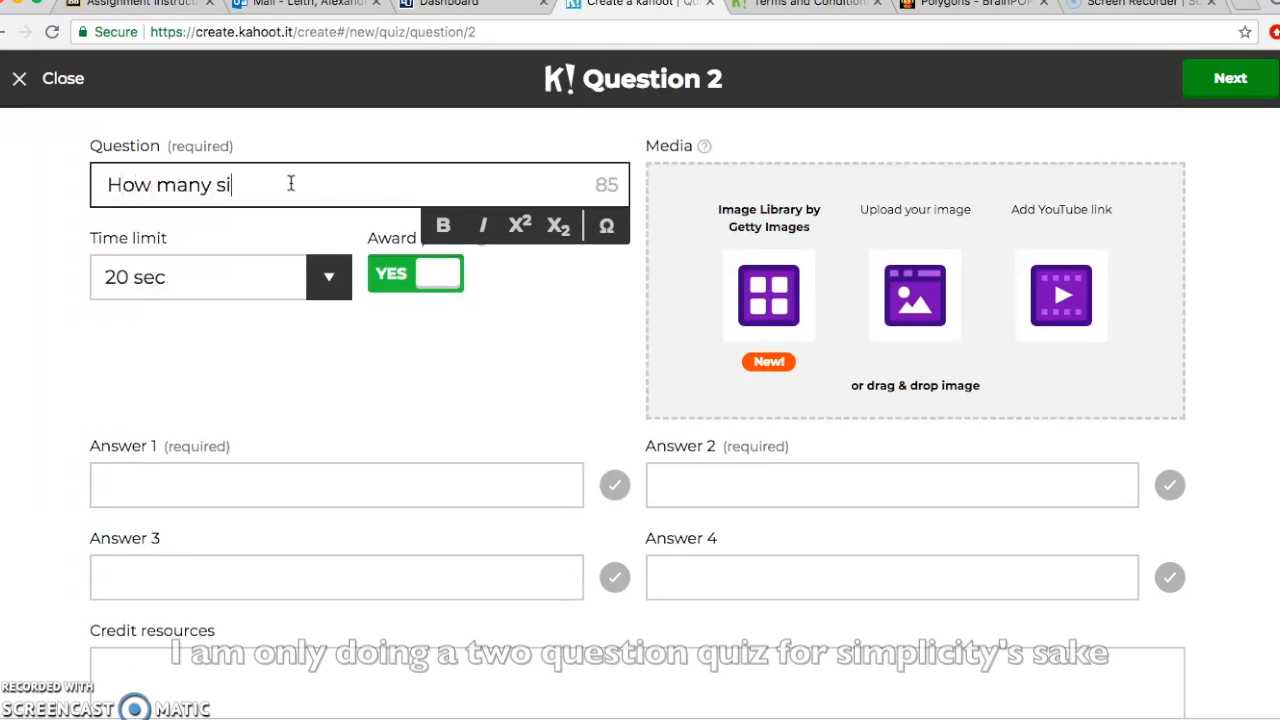
{"action": "type", "text": "des does "}
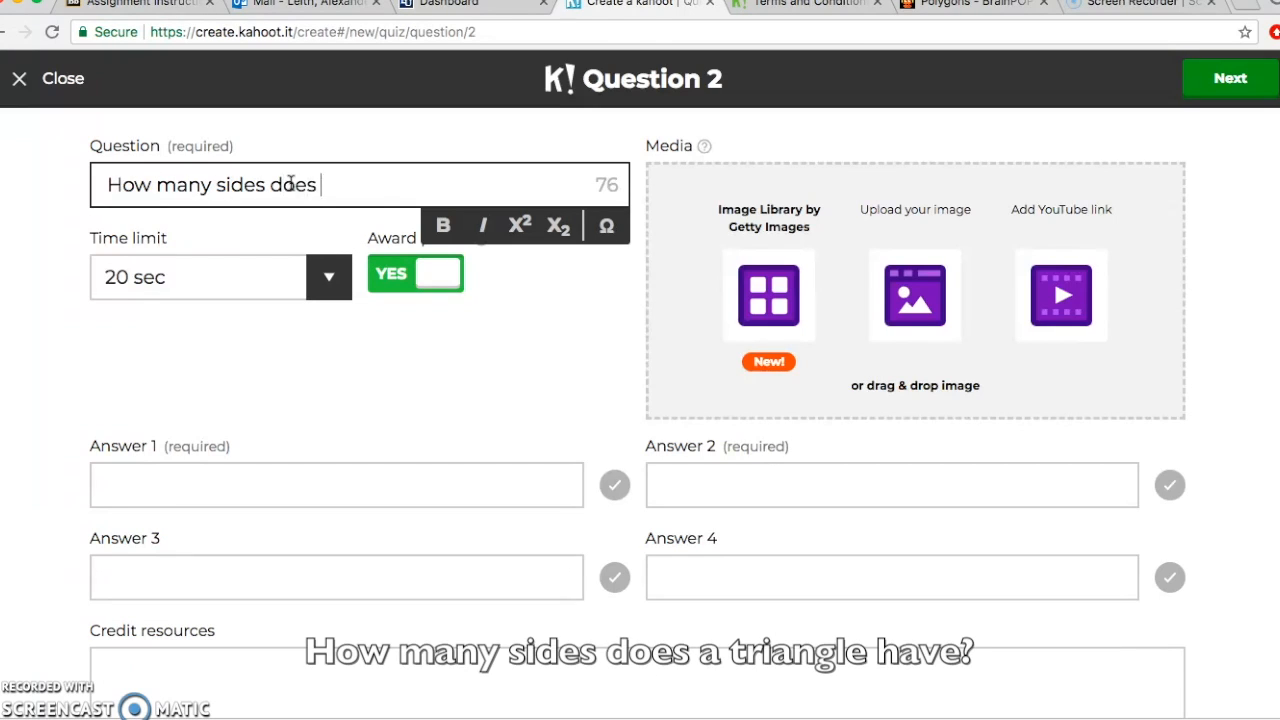
{"action": "type", "text": "a triangle have?"}
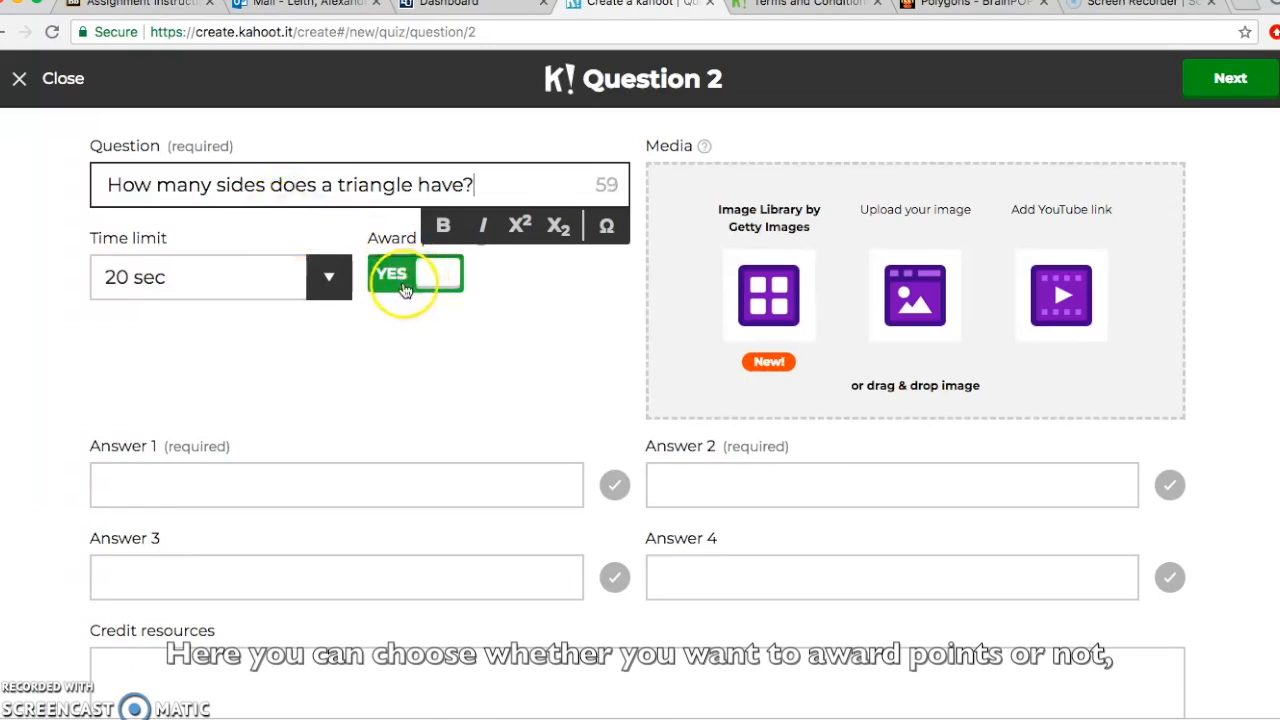
{"action": "left_click", "coordinate": [326, 277]}
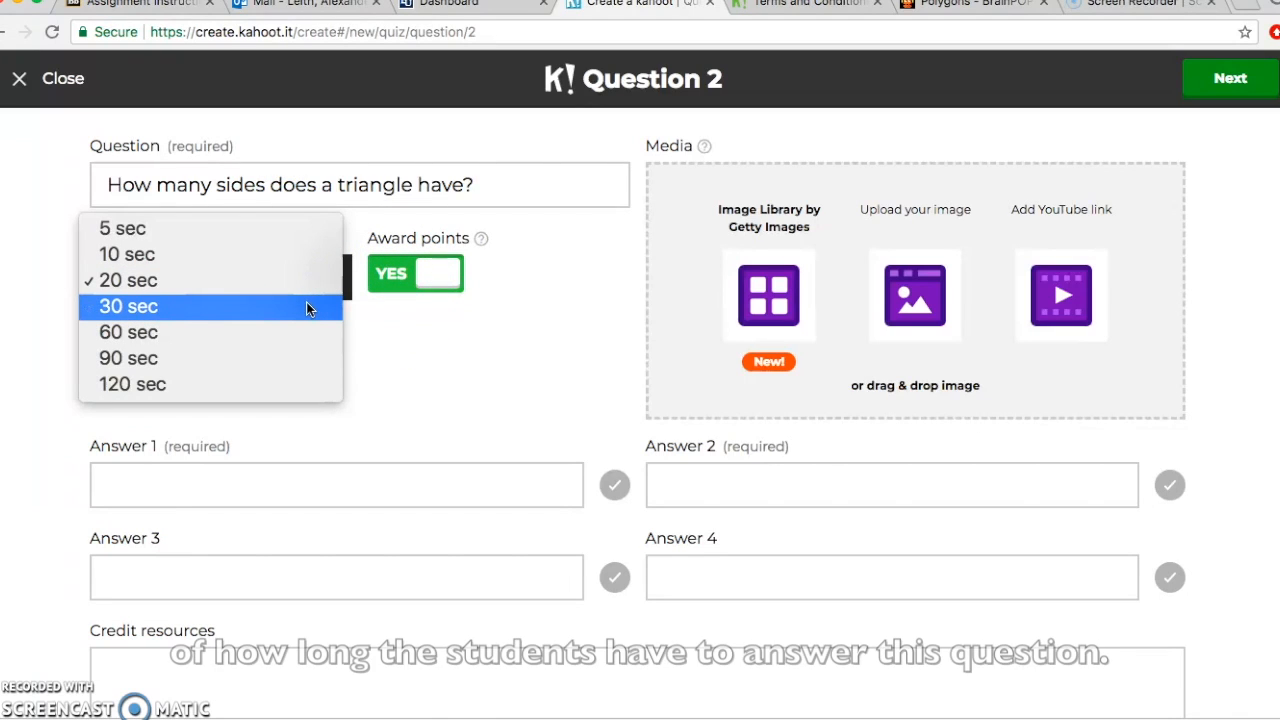
{"action": "left_click", "coordinate": [306, 302]}
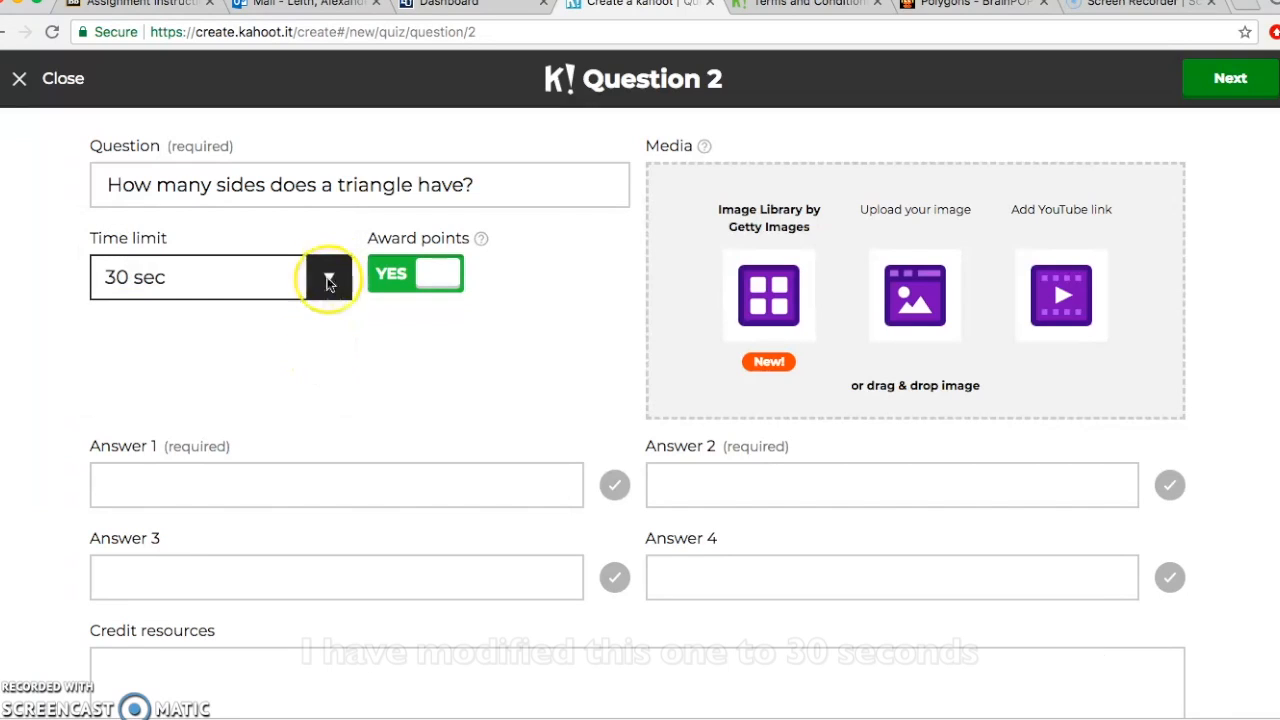
Step: Enter answers 3, 4, 5, 6, mark 3 correct, and finish the question
{"action": "left_click", "coordinate": [316, 492]}
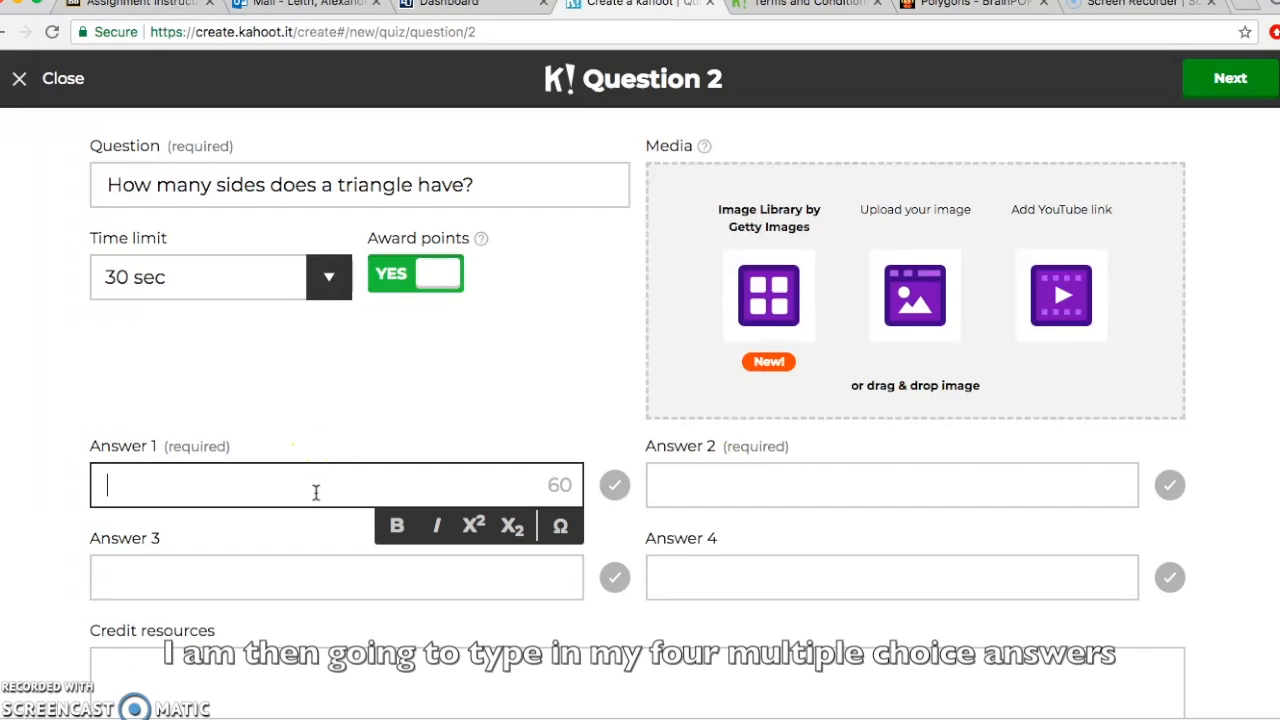
{"action": "key", "text": "Tab"}
{"action": "key", "text": "Tab"}
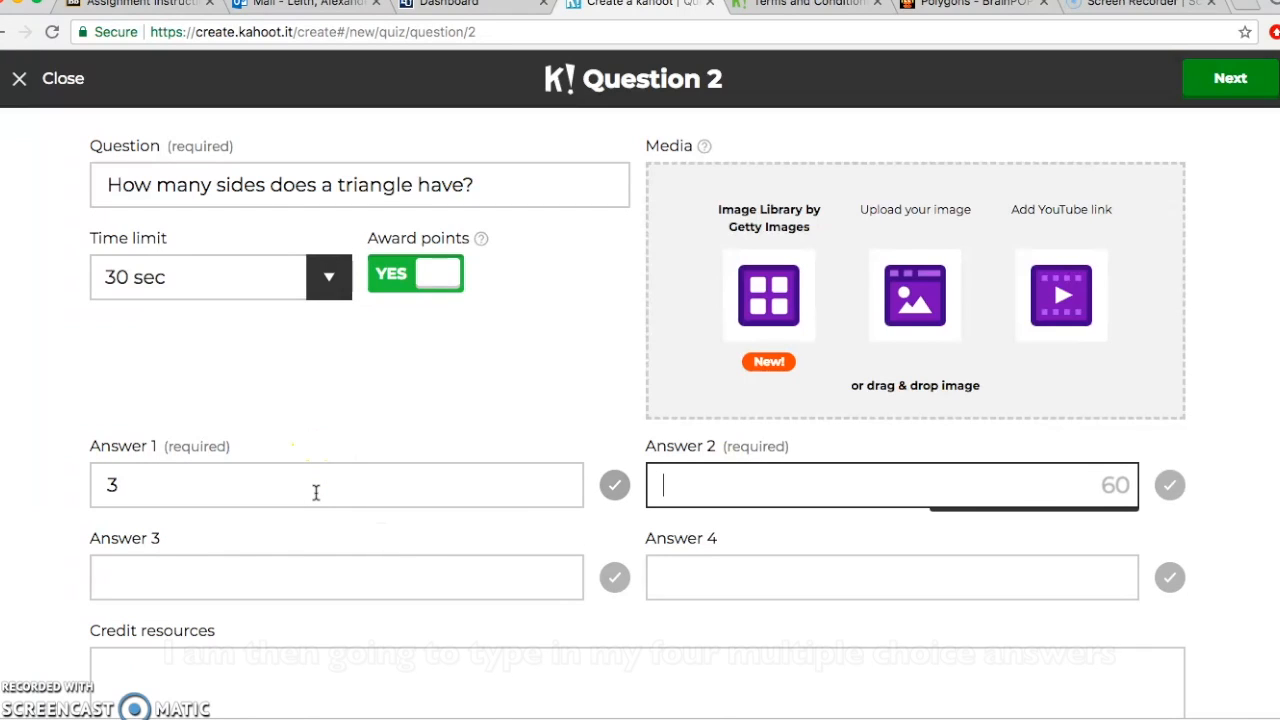
{"action": "type", "text": "4"}
{"action": "key", "text": "Tab"}
{"action": "key", "text": "Tab"}
{"action": "type", "text": "5"}
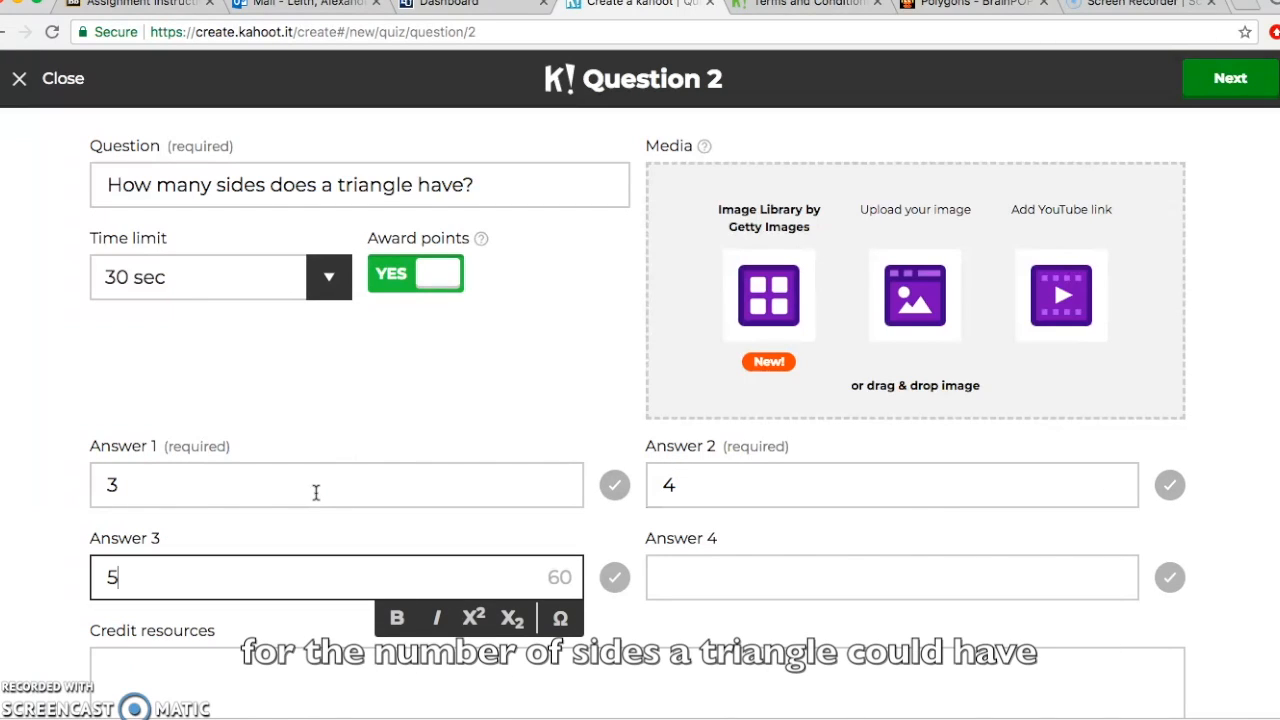
{"action": "key", "text": "Tab"}
{"action": "key", "text": "Tab"}
{"action": "type", "text": "6"}
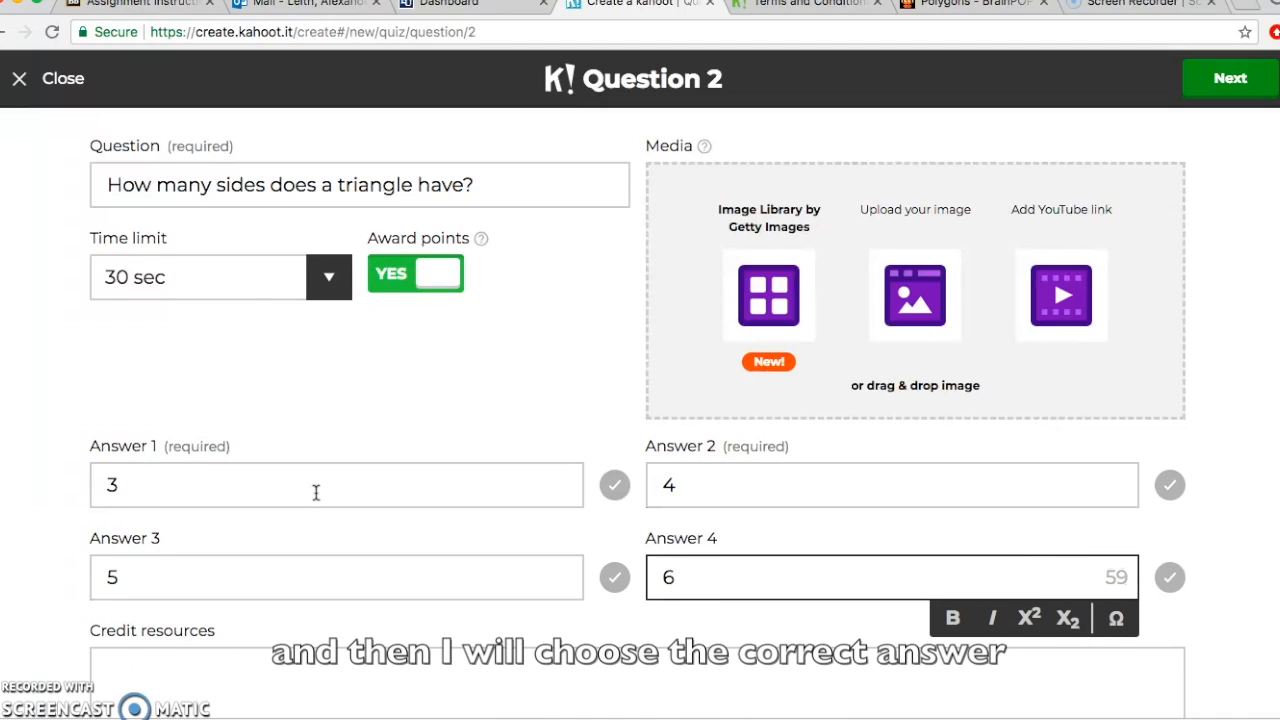
{"action": "left_click", "coordinate": [610, 488]}
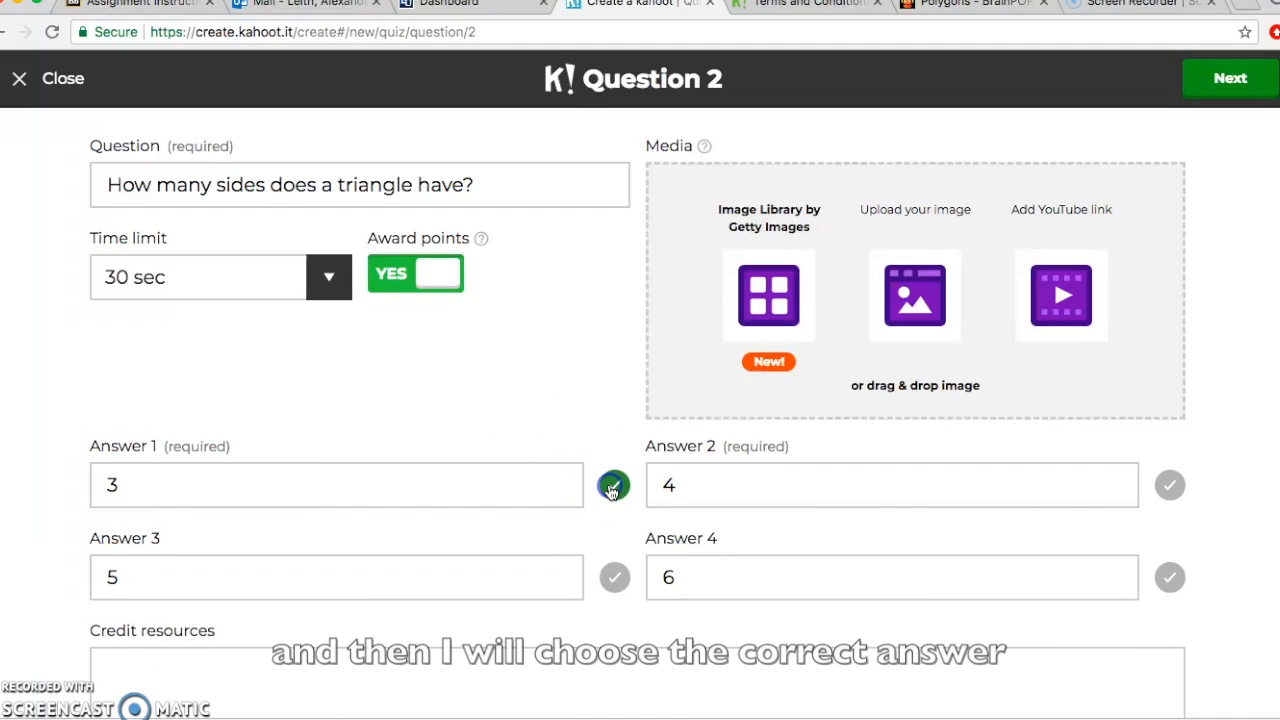
{"action": "left_click", "coordinate": [1228, 100]}
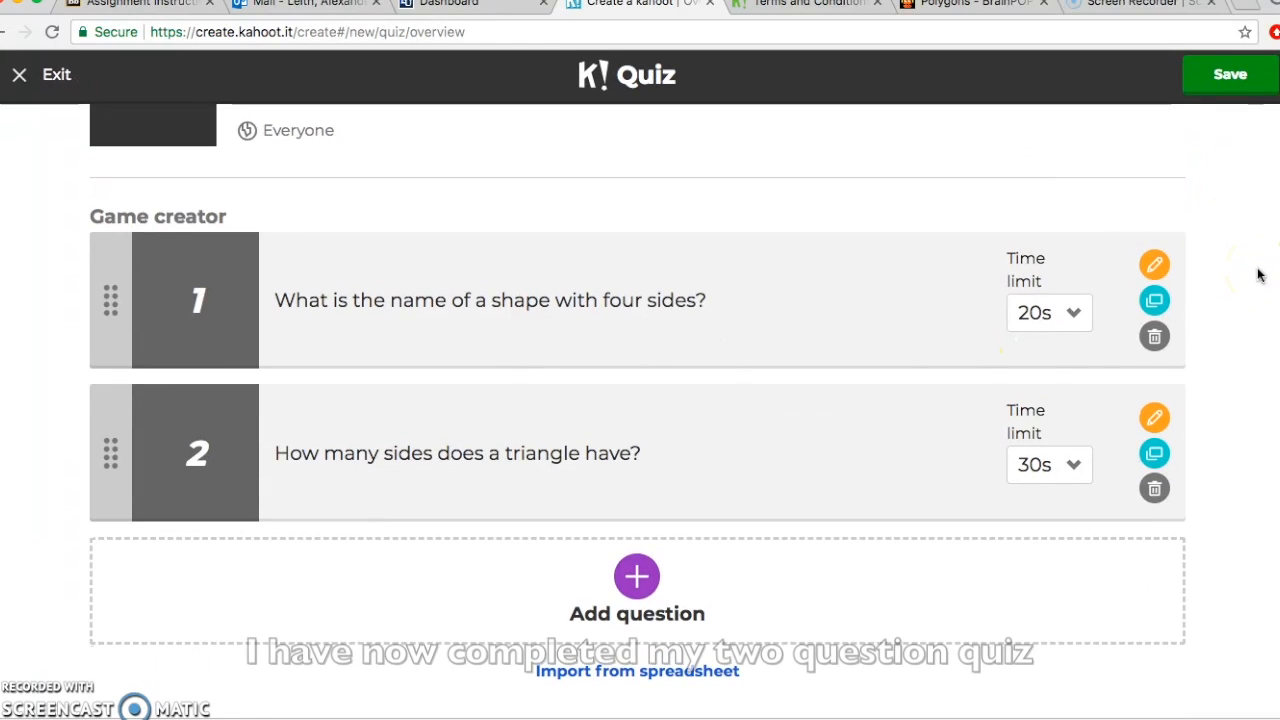
Step: Save the two-question Geometry quiz so it is published
{"action": "scroll", "coordinate": [1258, 274], "scroll_direction": "up", "scroll_amount": 3}
{"action": "left_click", "coordinate": [1234, 88]}
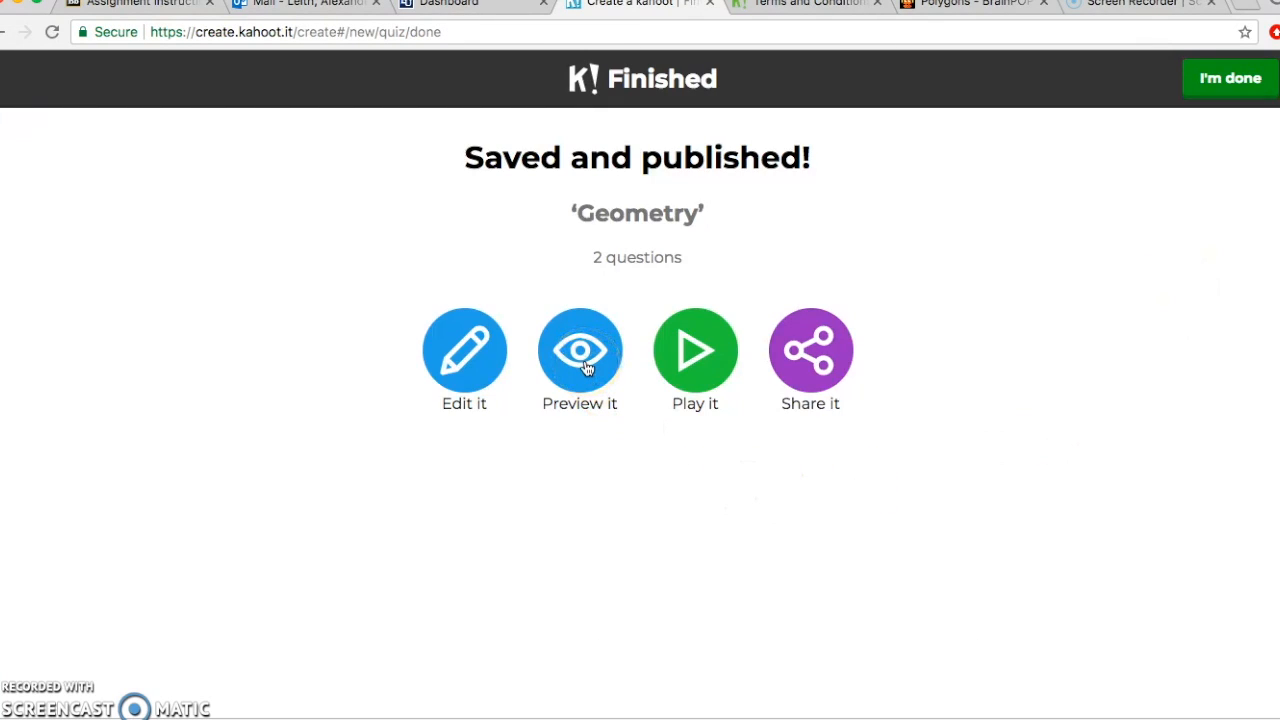
Step: Launch a preview of the Geometry quiz in Classic mode
{"action": "left_click", "coordinate": [586, 367]}
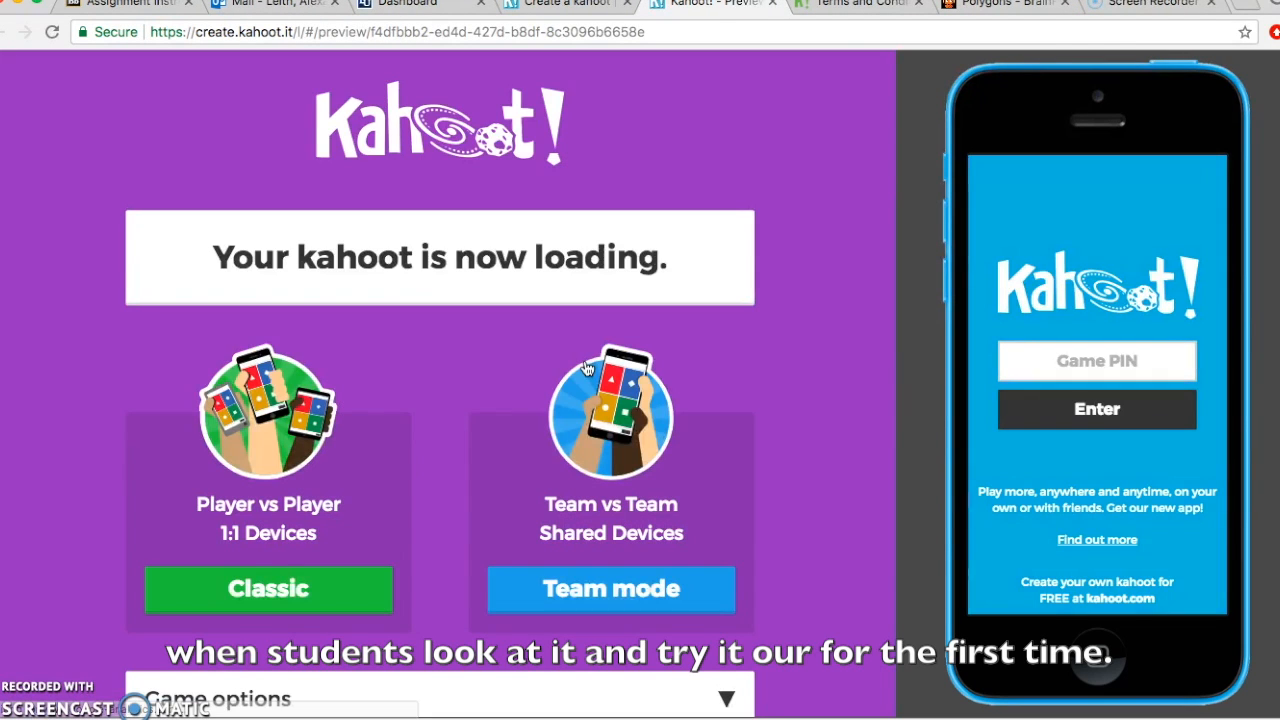
{"action": "scroll", "coordinate": [452, 416], "scroll_direction": "down", "scroll_amount": 1}
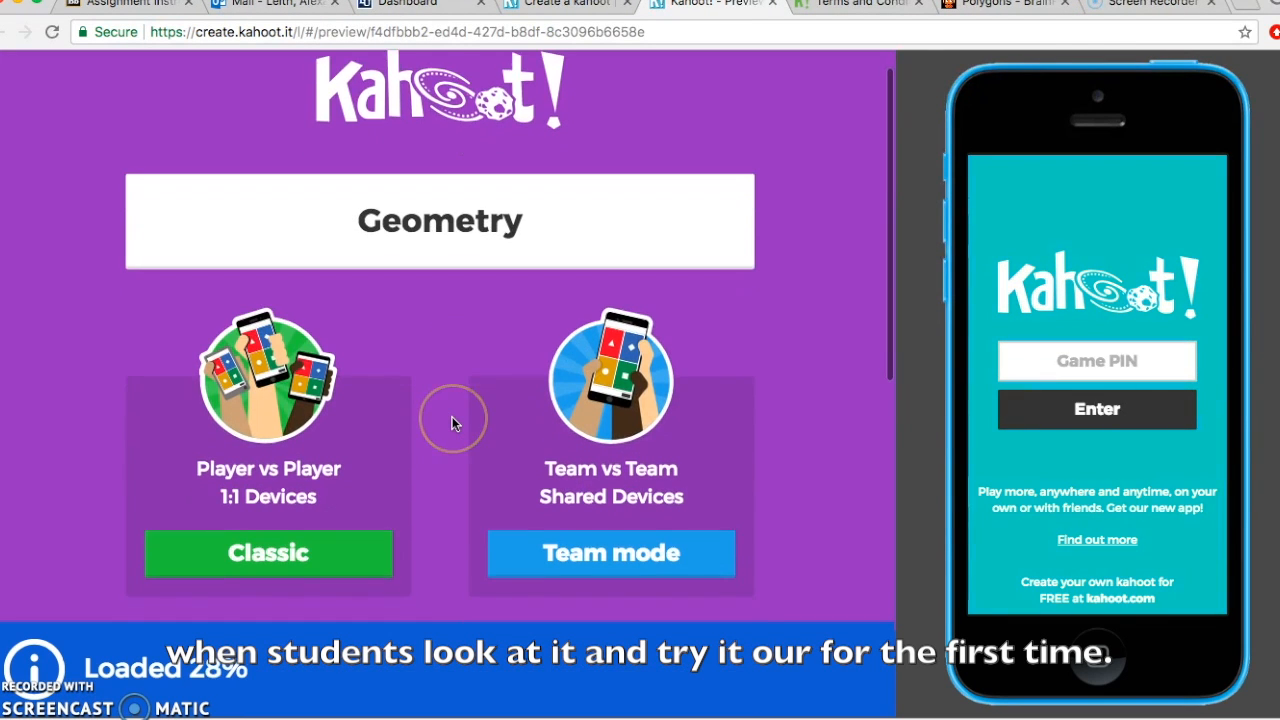
{"action": "left_click", "coordinate": [322, 545]}
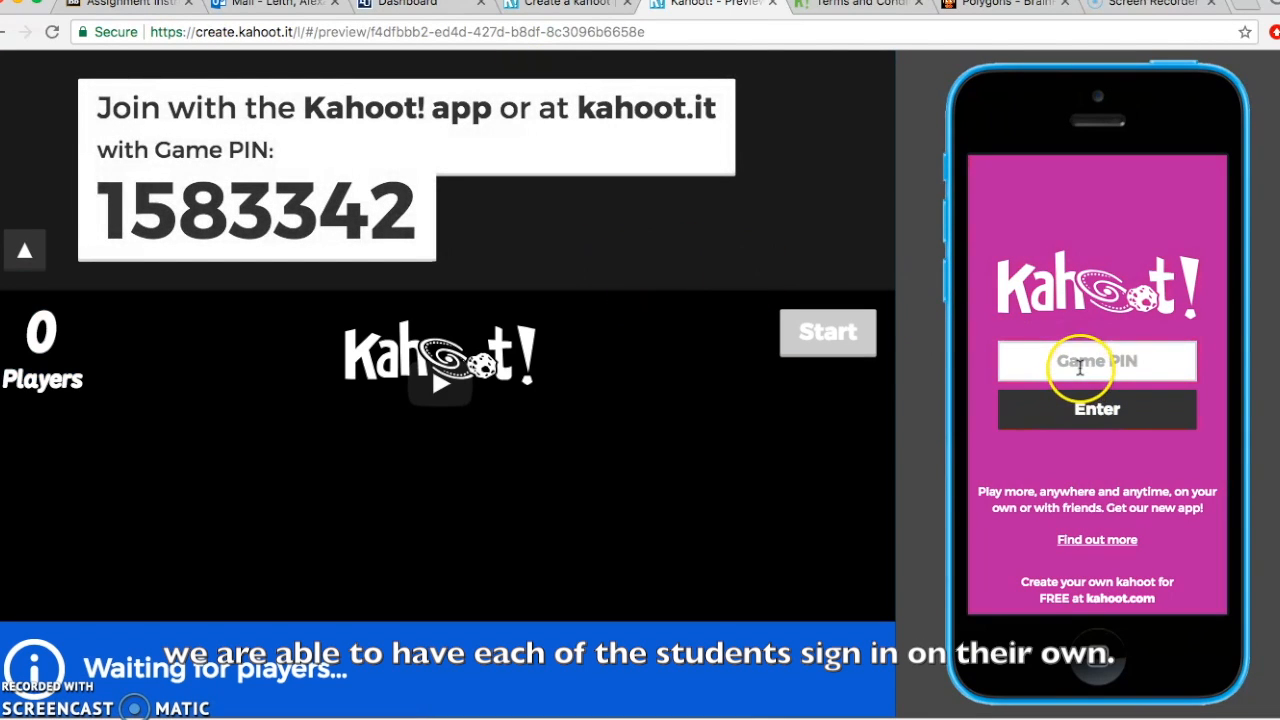
Step: Join the preview from the simulated phone with the game PIN and a nickname, then start
{"action": "type", "text": "1583342"}
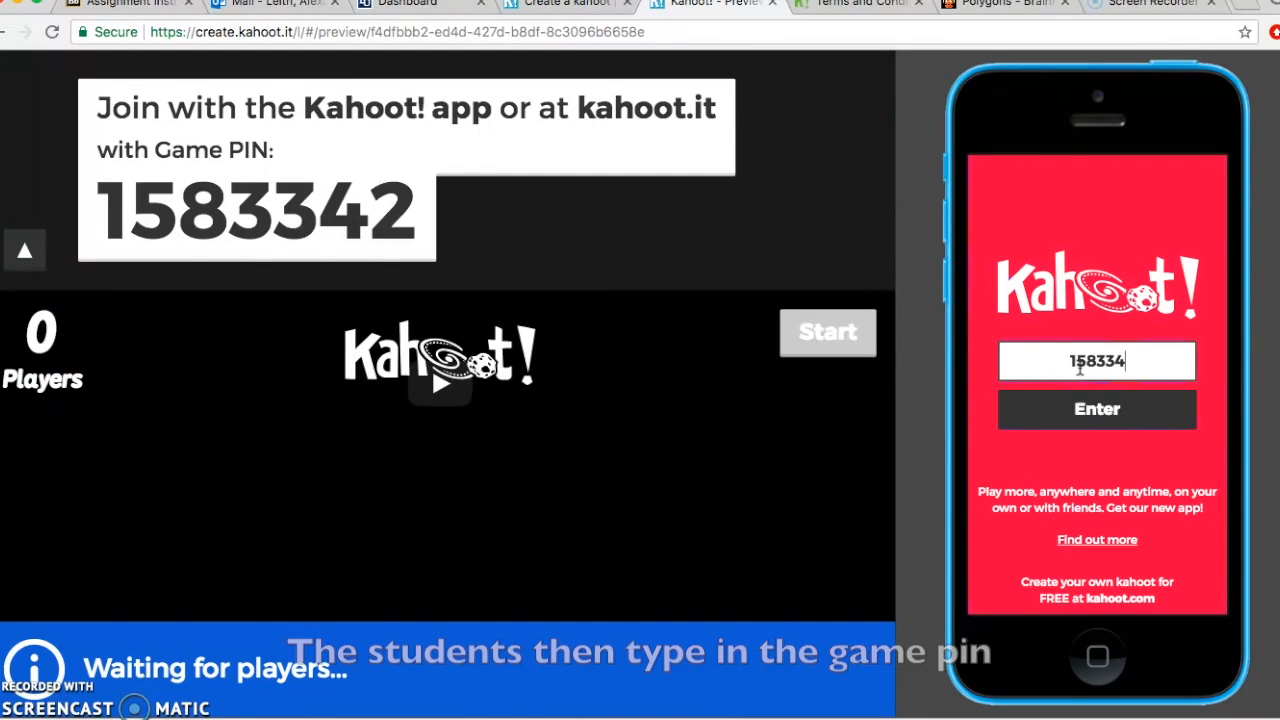
{"action": "left_click", "coordinate": [1145, 418]}
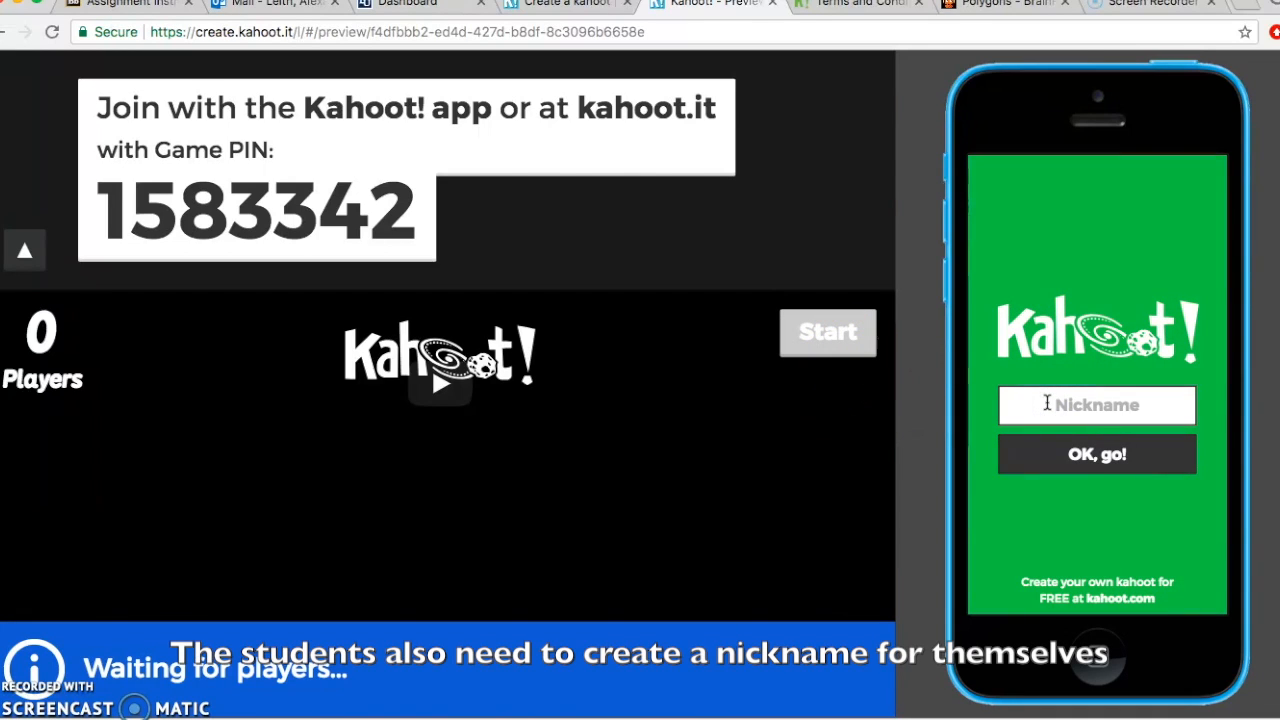
{"action": "type", "text": "Alex"}
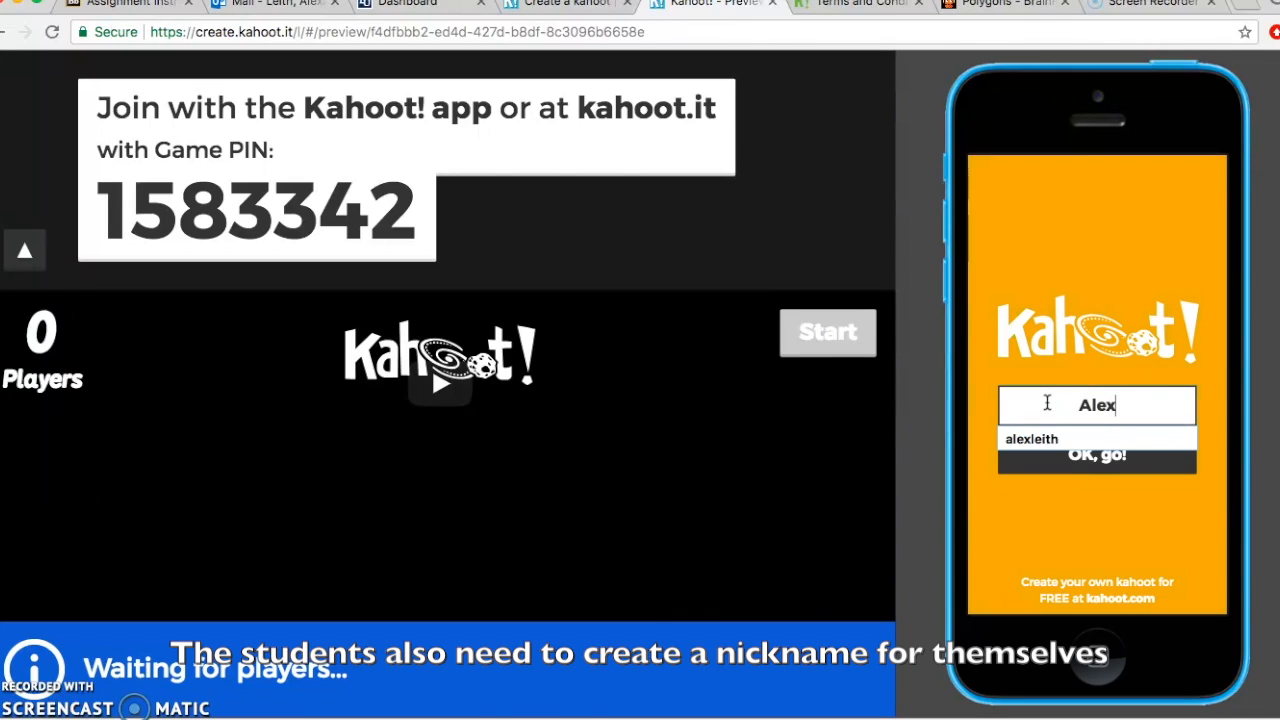
{"action": "left_click", "coordinate": [1097, 456]}
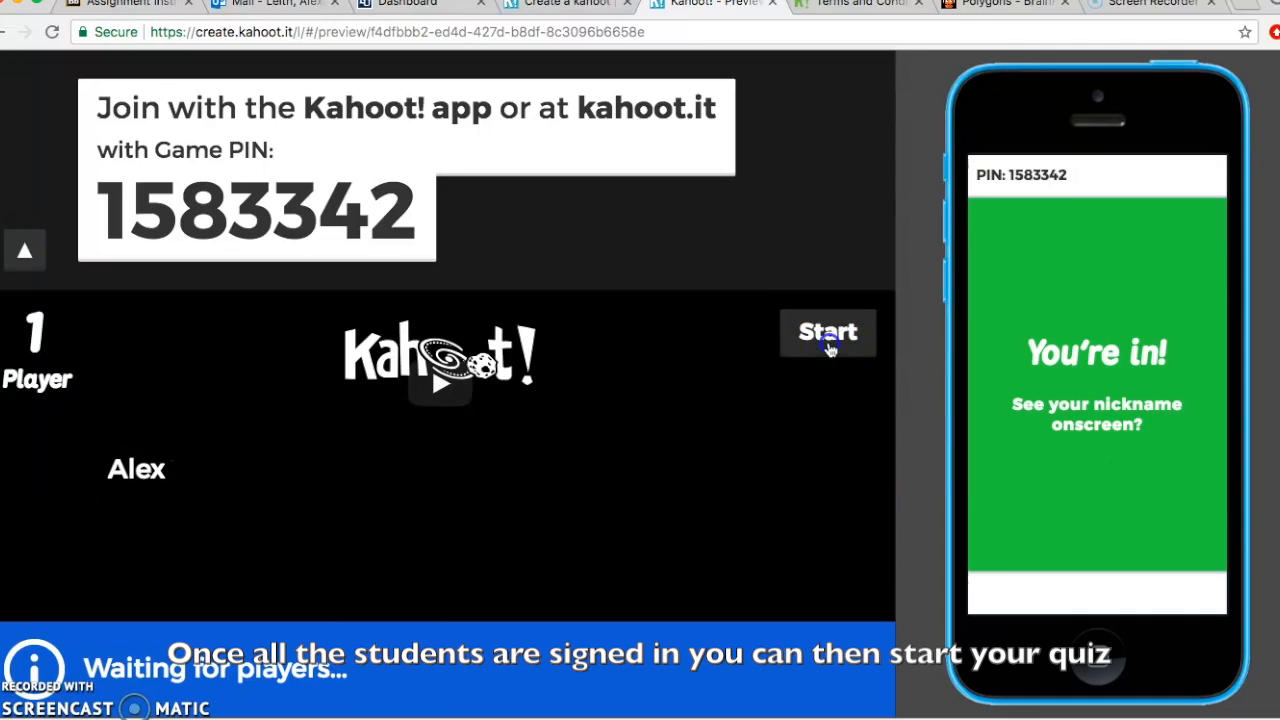
{"action": "left_click", "coordinate": [829, 340]}
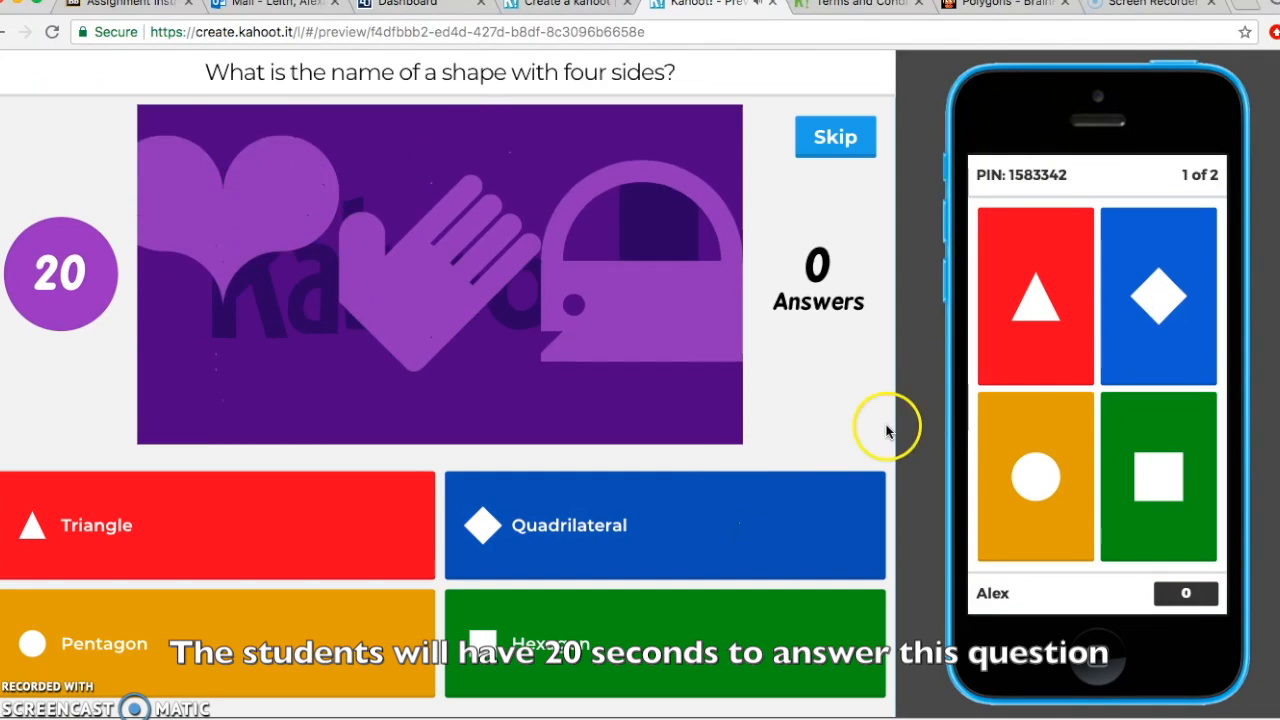
Step: Answer question 1 with Quadrilateral and advance past the scoreboard to question 2
{"action": "left_click", "coordinate": [1143, 329]}
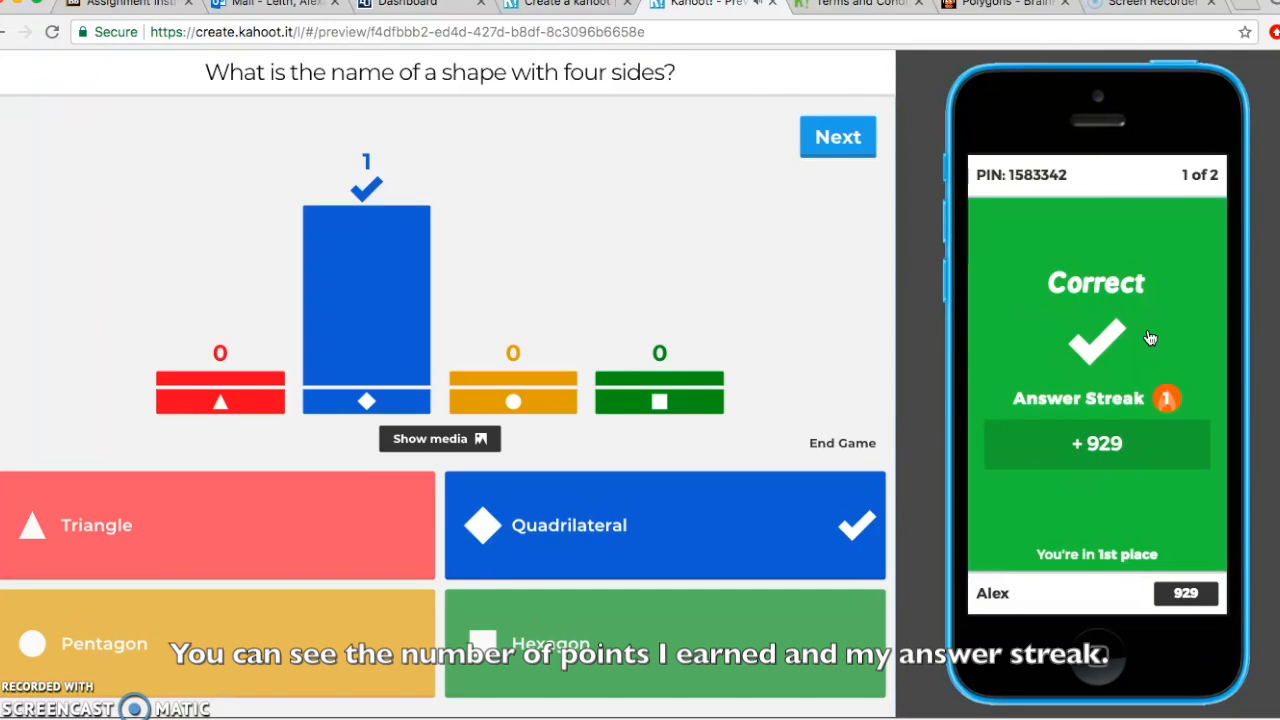
{"action": "left_click", "coordinate": [841, 139]}
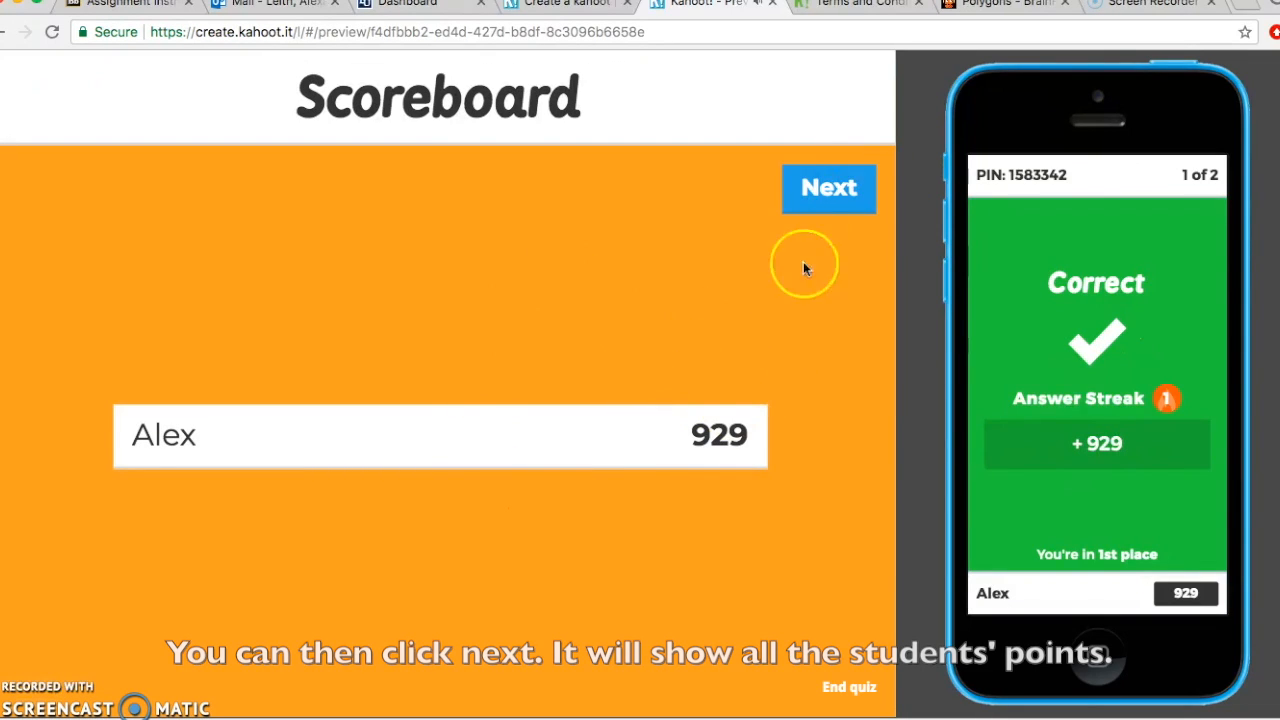
{"action": "left_click", "coordinate": [827, 190]}
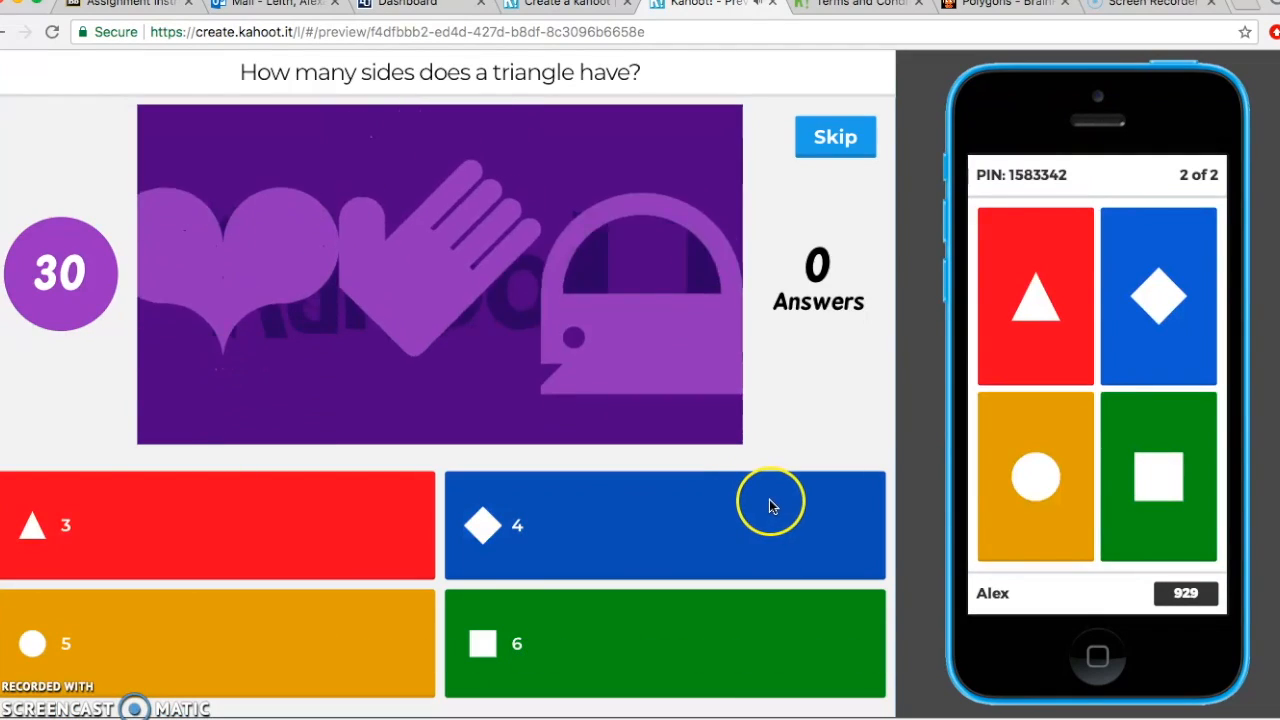
Step: Answer question 2 wrongly with 6 and continue to the Game Over screen showing 929
{"action": "left_click", "coordinate": [1152, 492]}
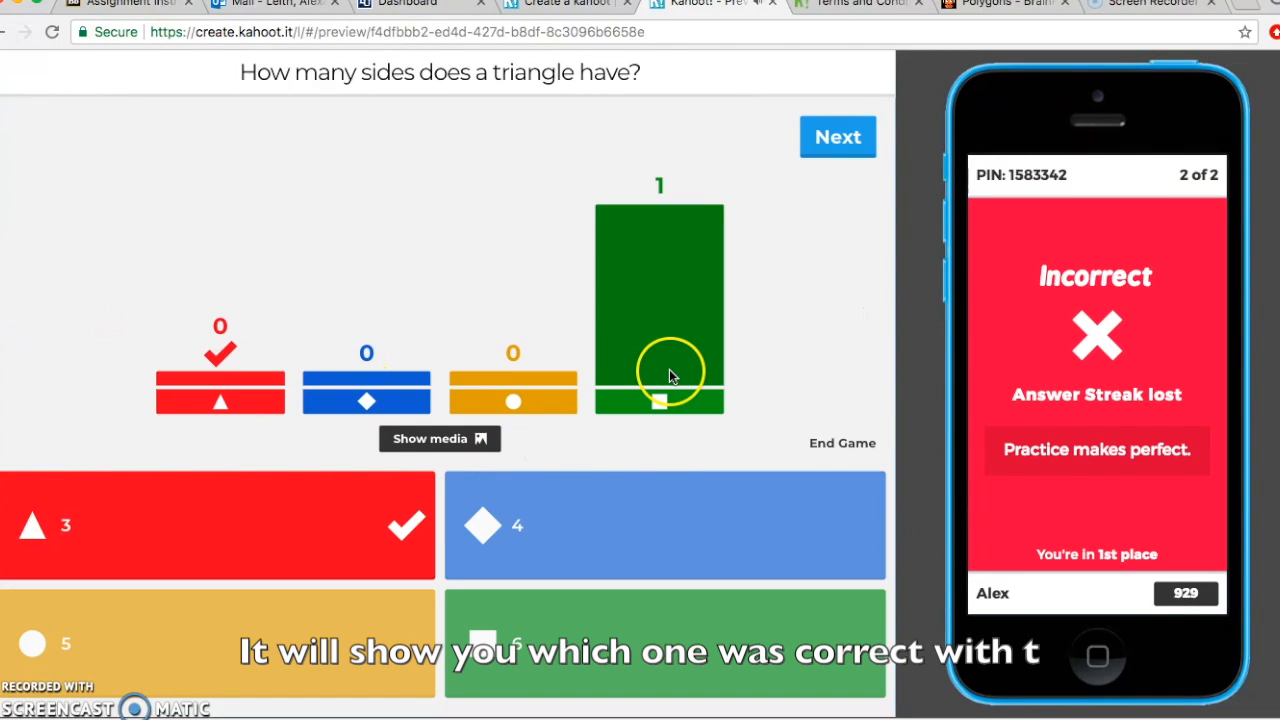
{"action": "left_click", "coordinate": [828, 137]}
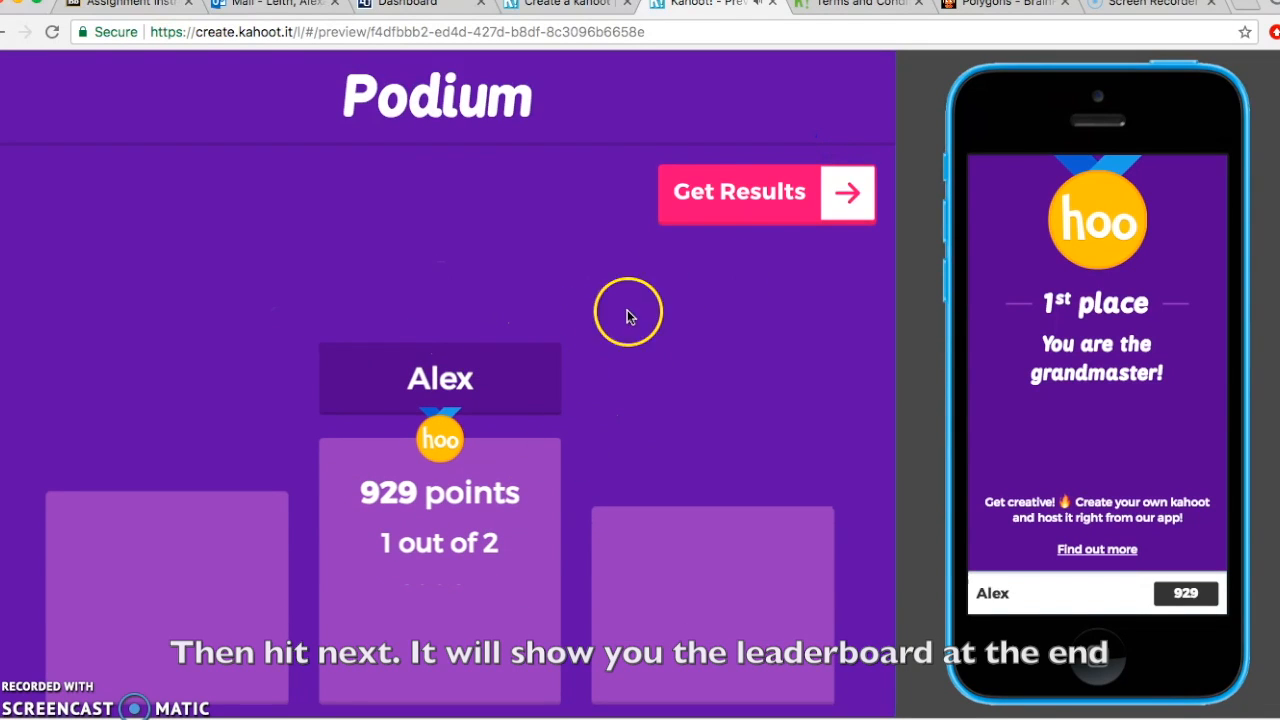
{"action": "left_click", "coordinate": [829, 198]}
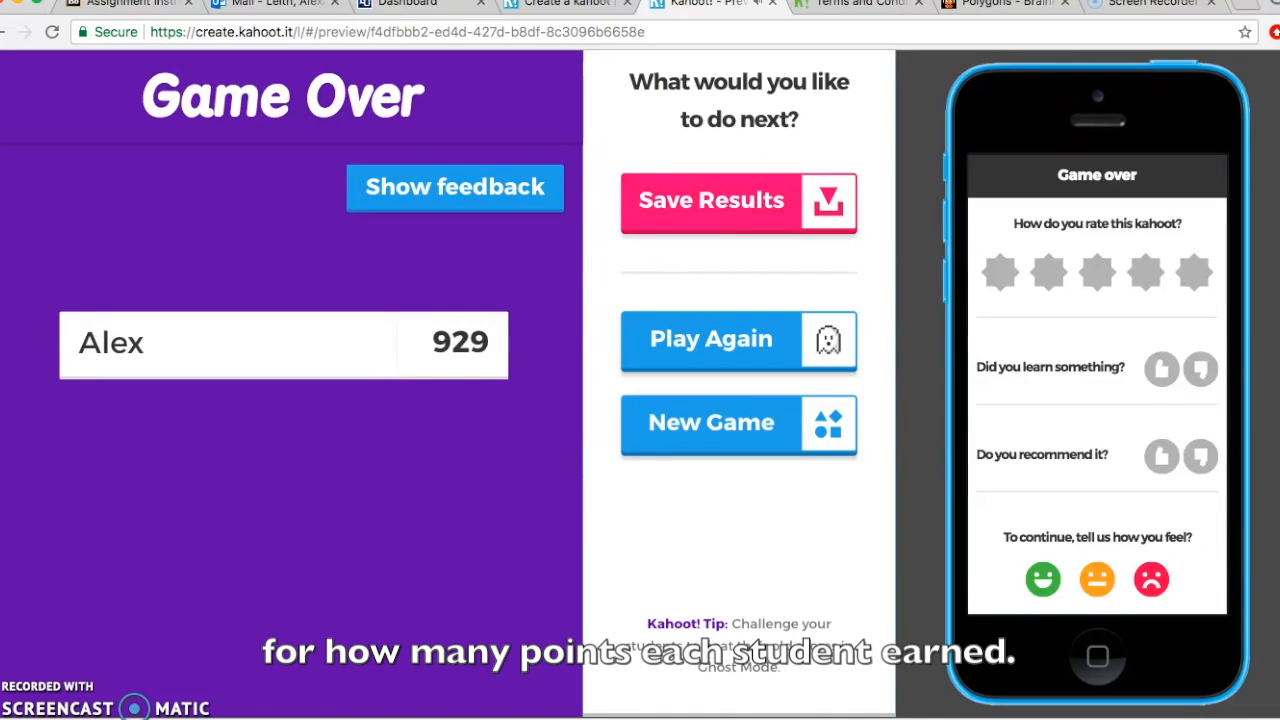